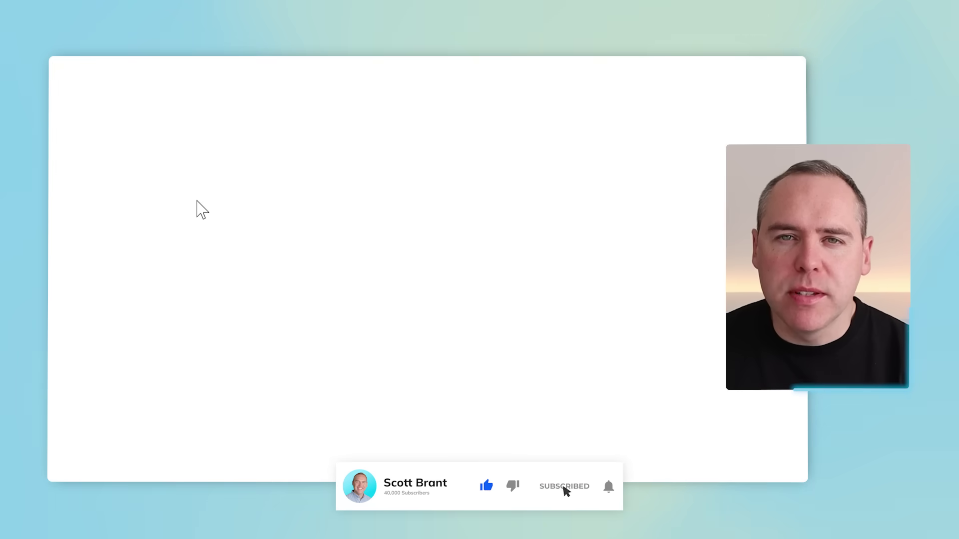
Open the Lists app from the productivity apps in the app catalogue
scroll(366, 311, "down", 1)
scroll(366, 310, "down", 2)
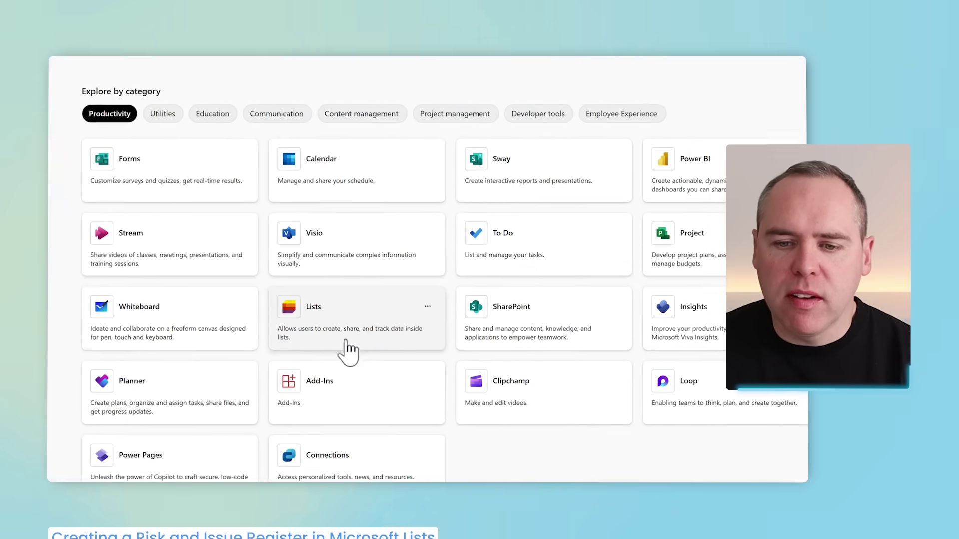
left_click(413, 344)
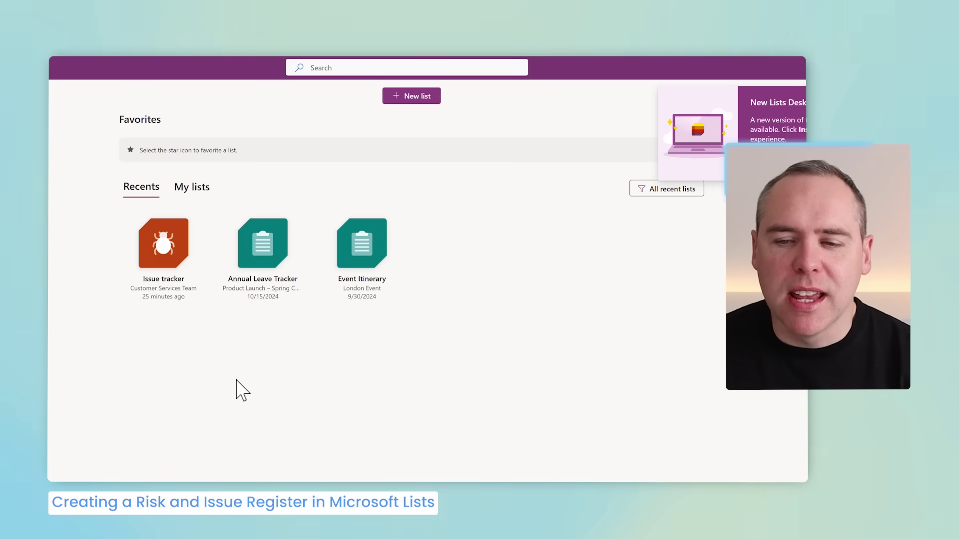
Start a new list based on Microsoft's Issue tracker template
left_click(422, 96)
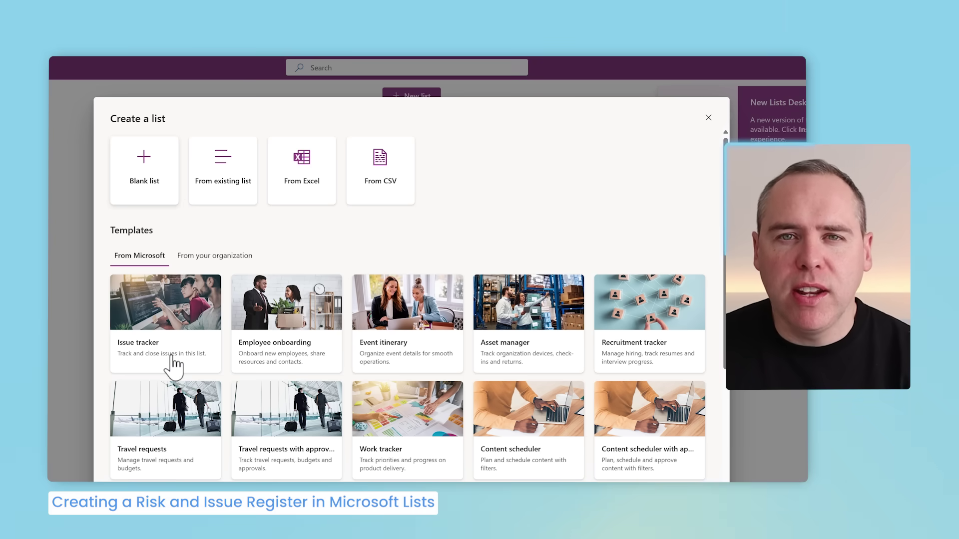
left_click(173, 355)
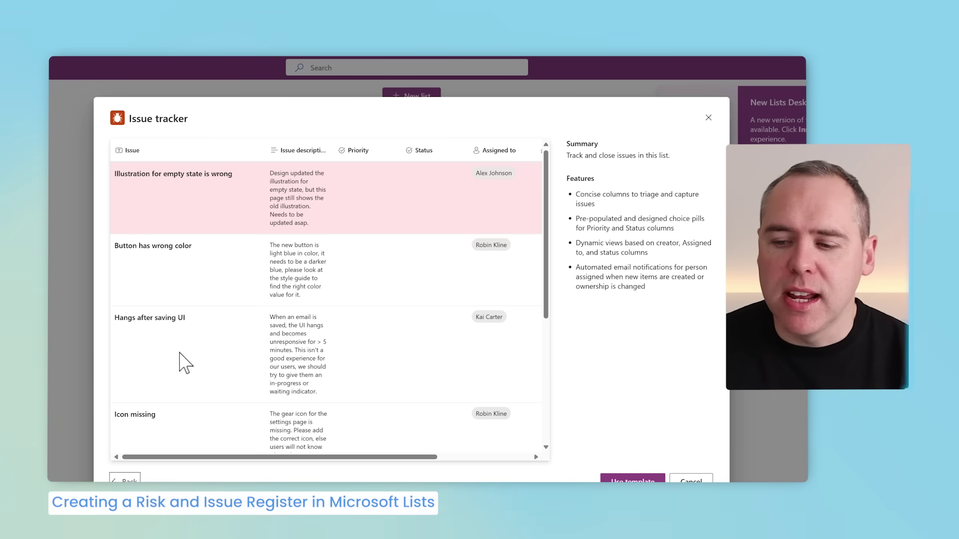
left_click(632, 479)
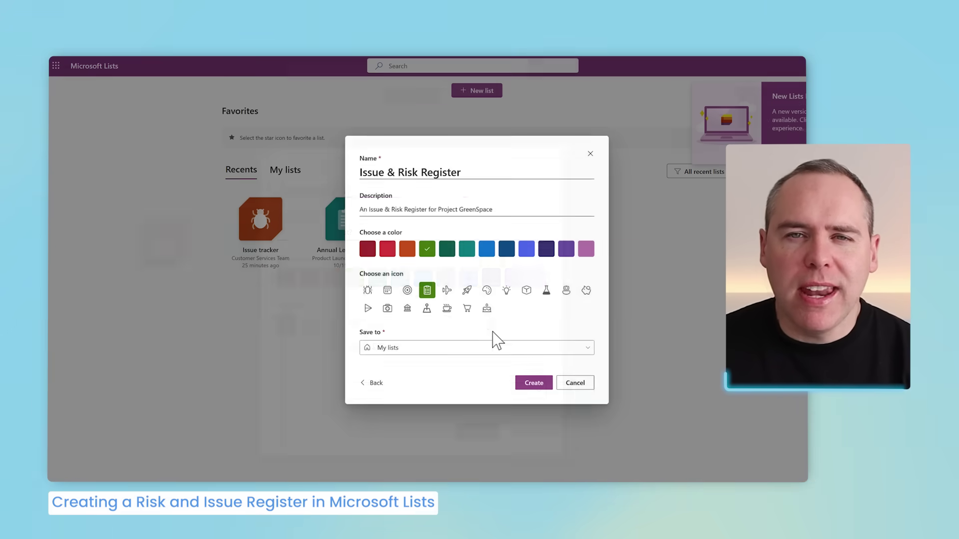
Create the Issue & Risk Register list in the Project GreenSpace site, without showing it in the site navigation
left_click(474, 349)
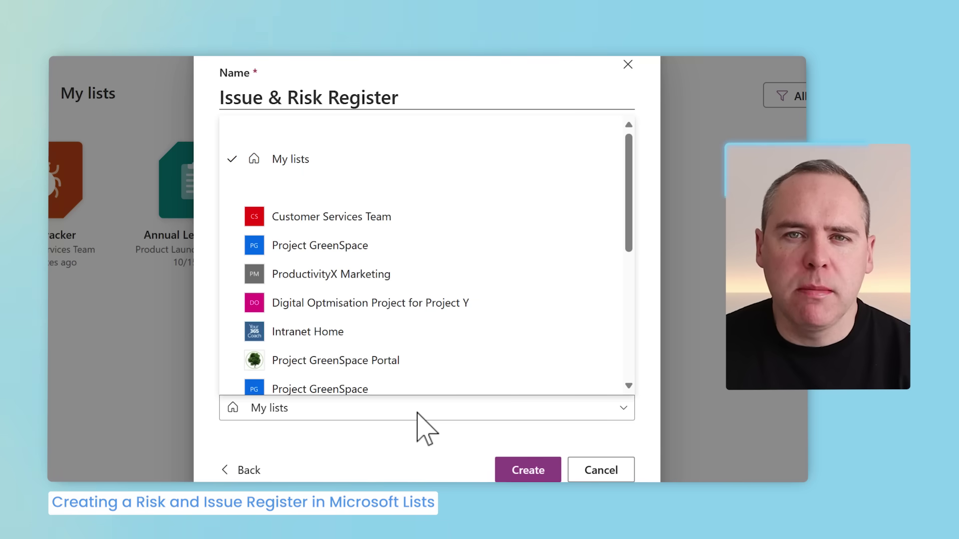
left_click(349, 245)
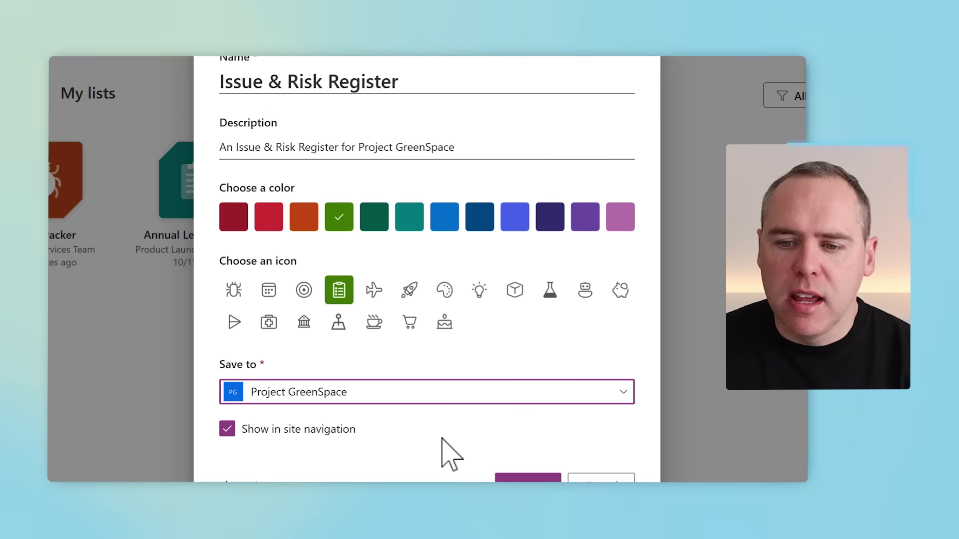
left_click(306, 429)
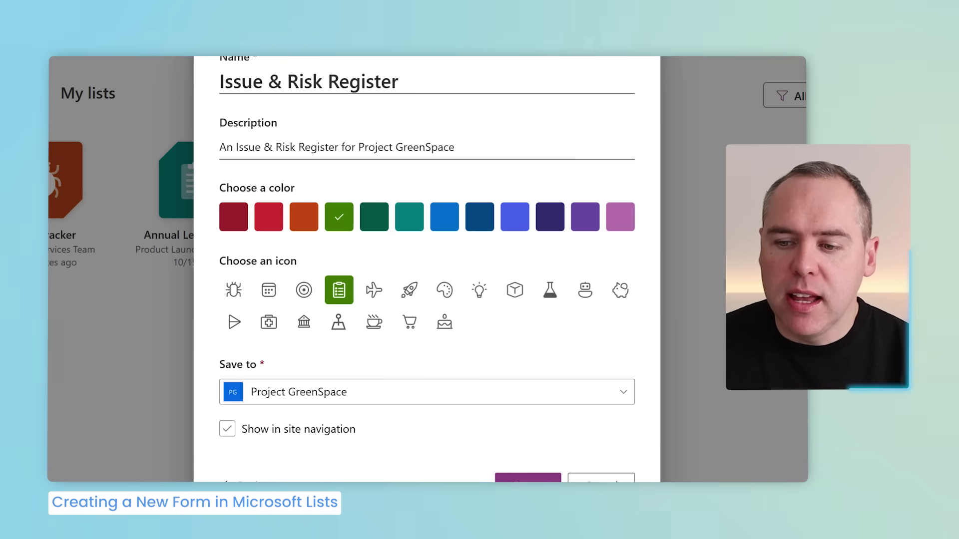
left_click(528, 479)
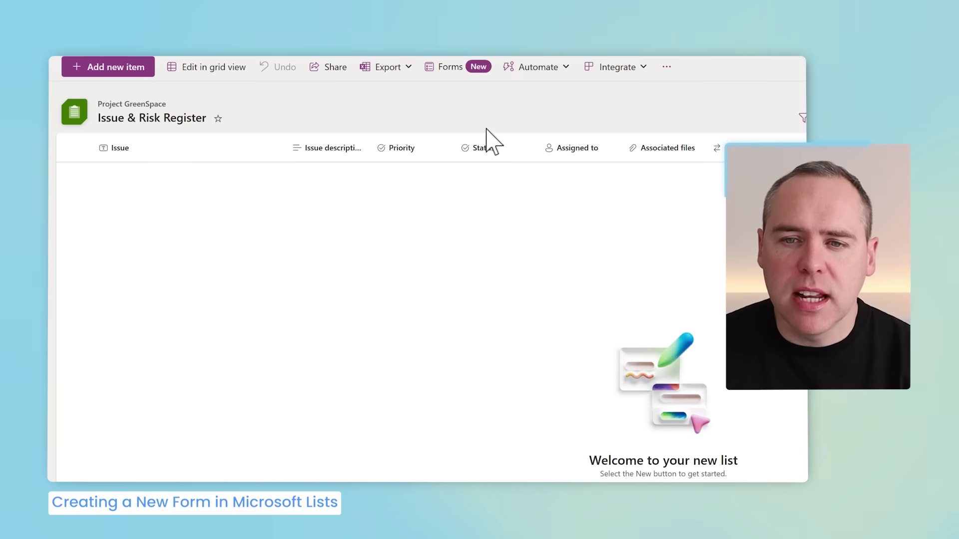
Create a new form with a required Choice field "Risk or Issue" (choices Risk, Issue), described "Is this a Risk or Issue on Project GreenSpace?"
left_click(461, 66)
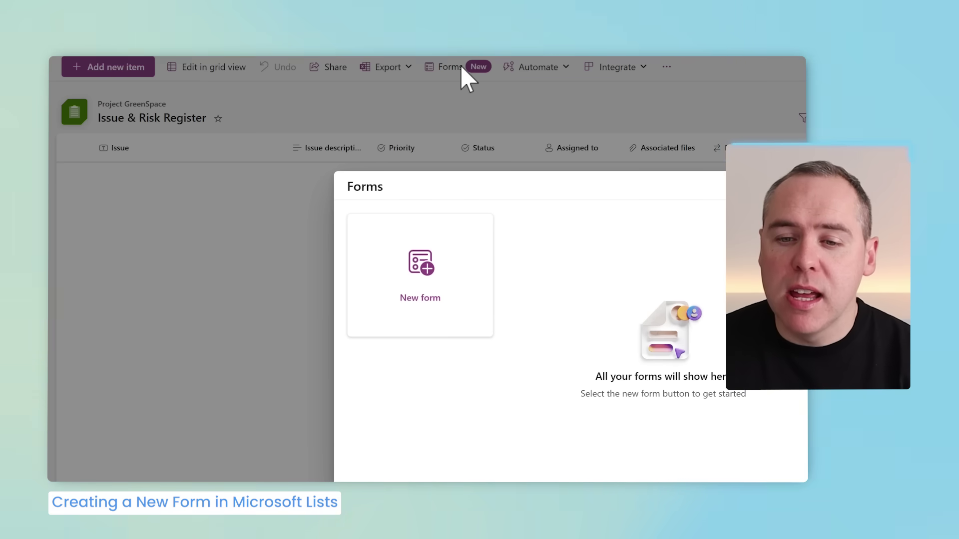
left_click(439, 279)
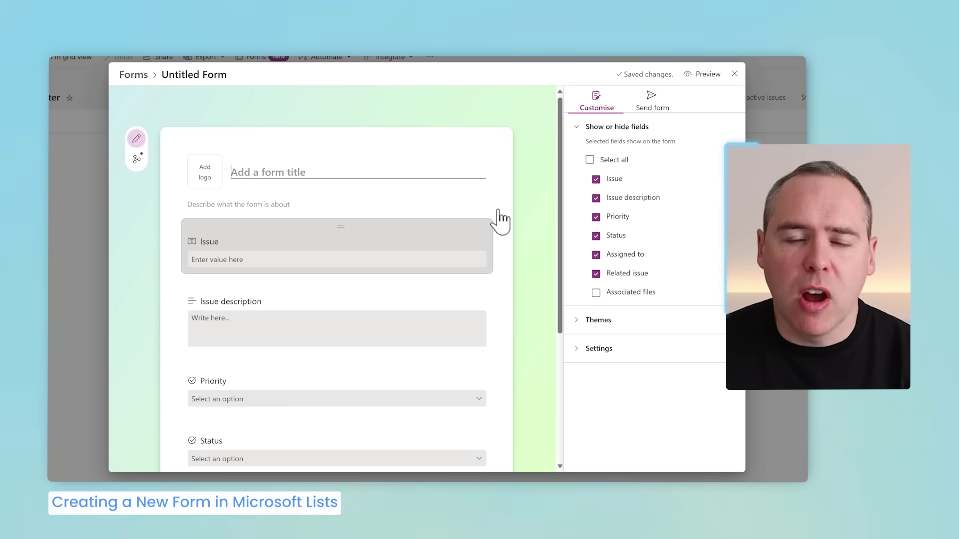
scroll(504, 220, "down", 5)
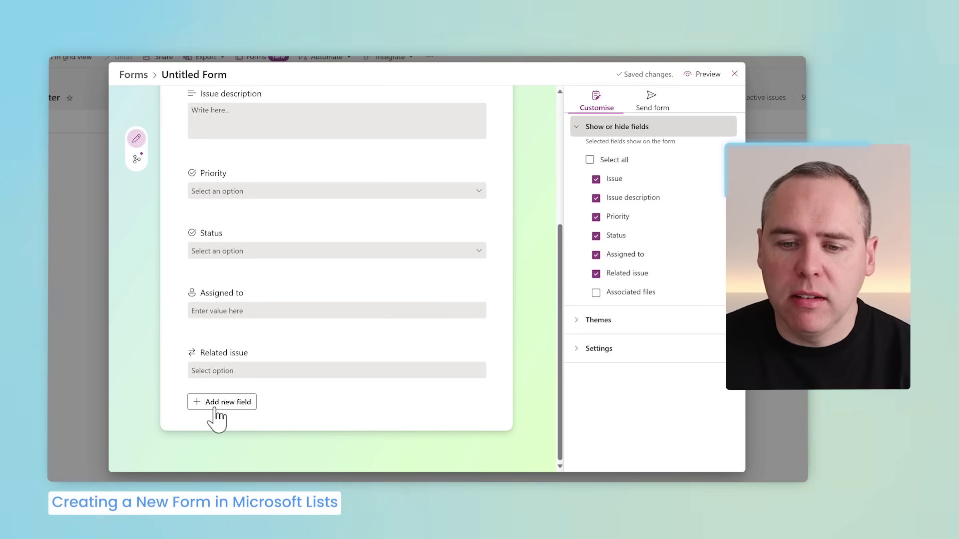
left_click(222, 402)
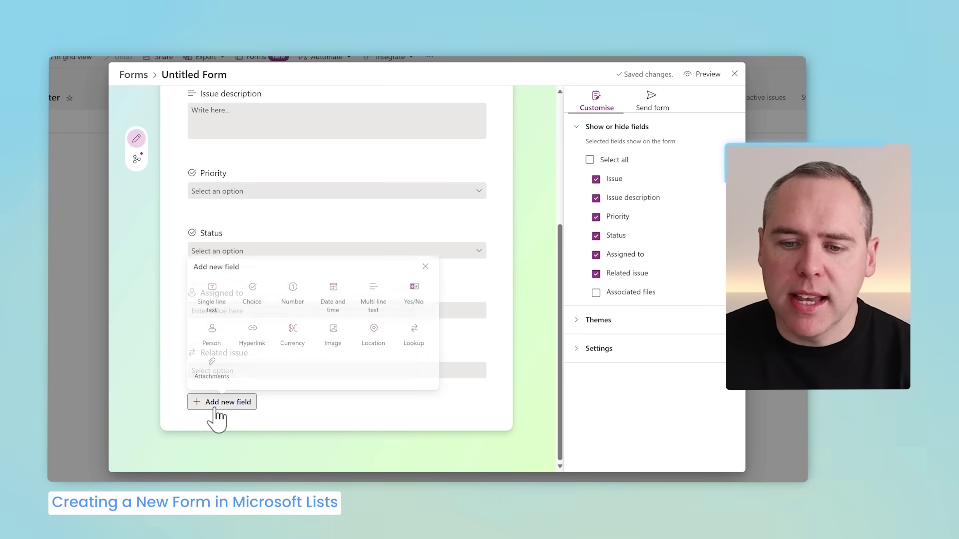
left_click(256, 301)
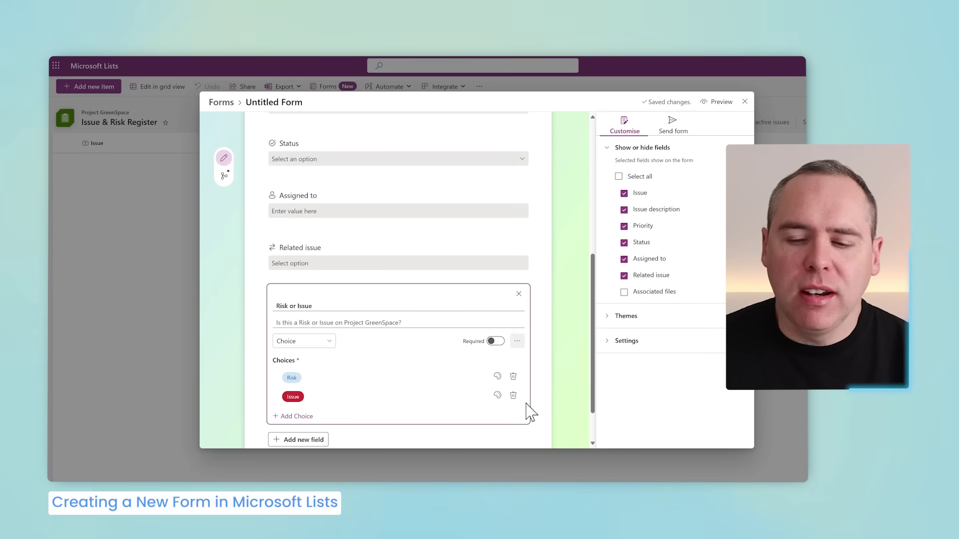
left_click(500, 342)
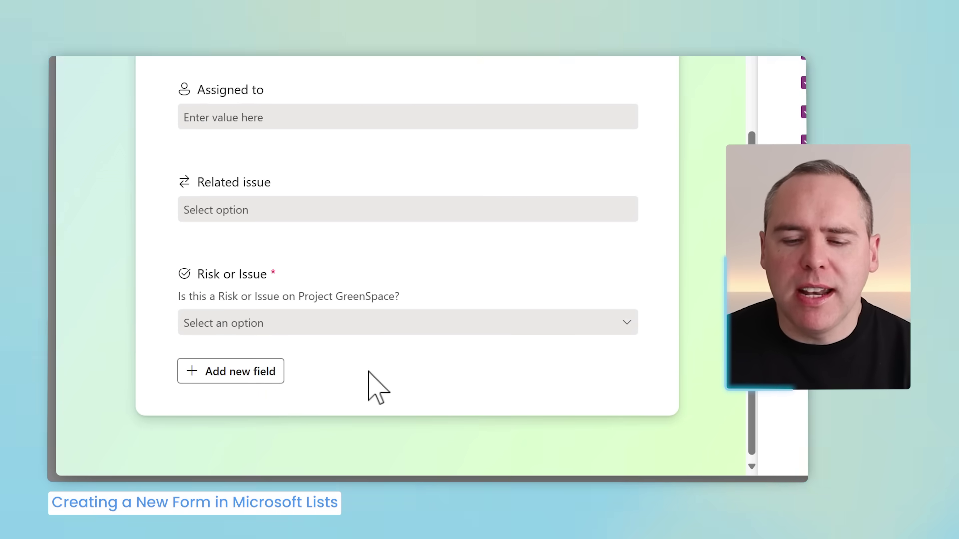
Add a multi line text field "Risk Description" to the form with the description "Please describe the Risk in more detail"
left_click(222, 378)
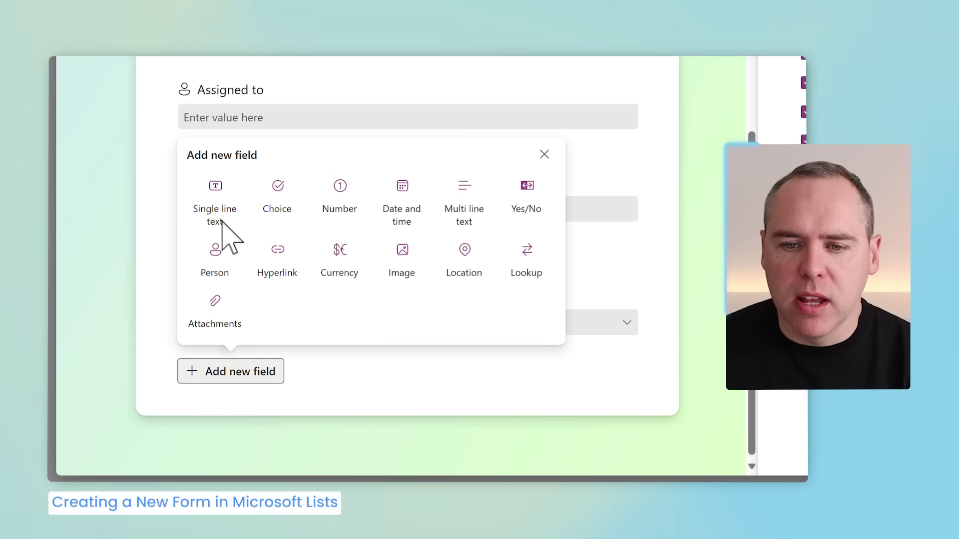
left_click(462, 212)
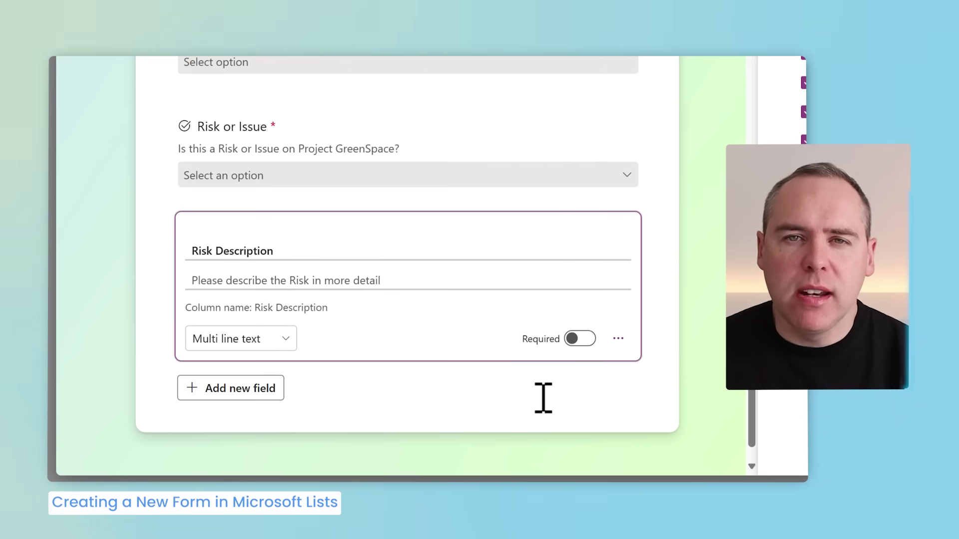
left_click(543, 398)
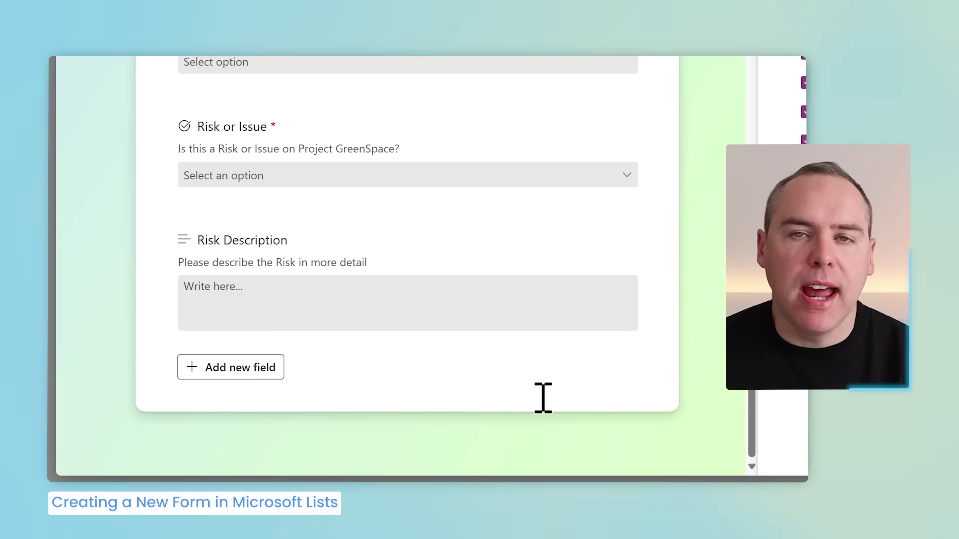
Give the form's Issue description field the description "Please describe the Issue in more detail"
scroll(474, 355, "up", 10)
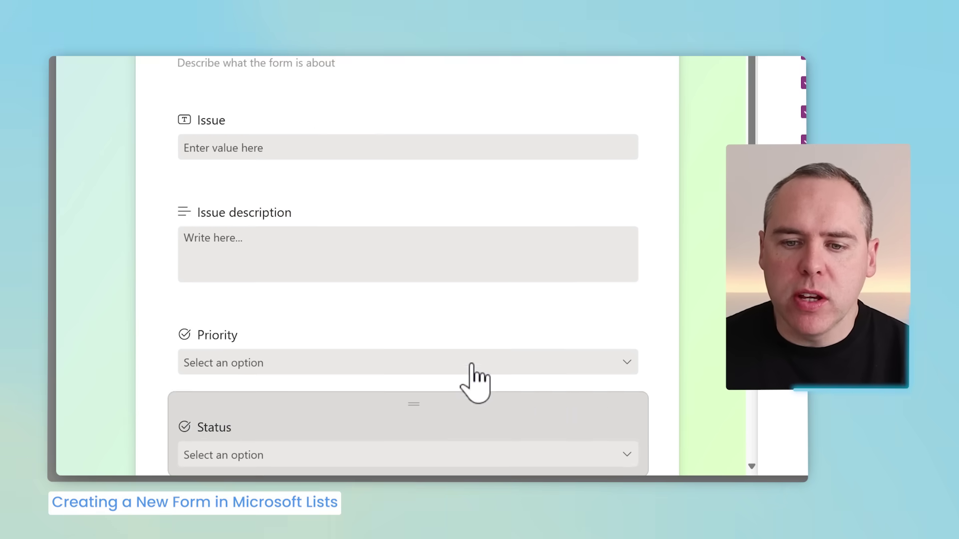
left_click(352, 208)
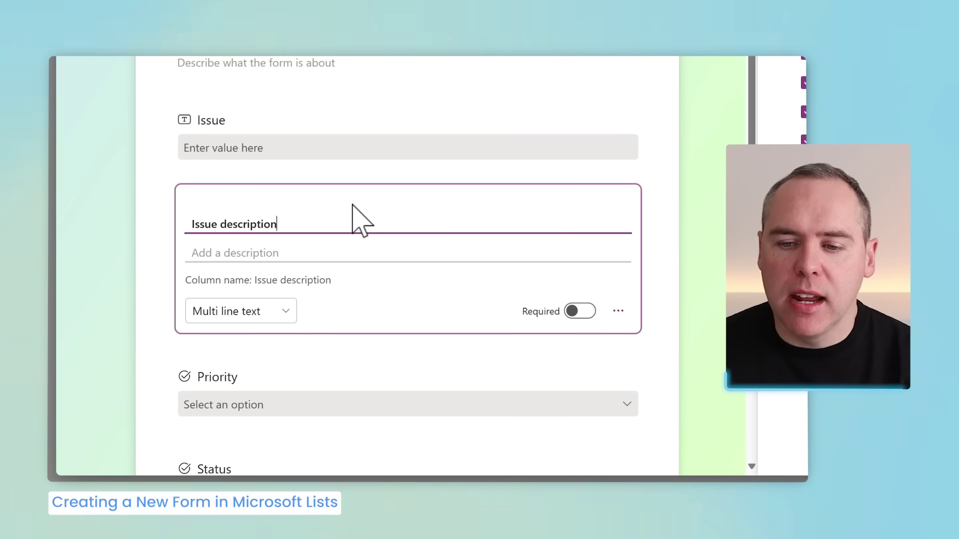
left_click(326, 257)
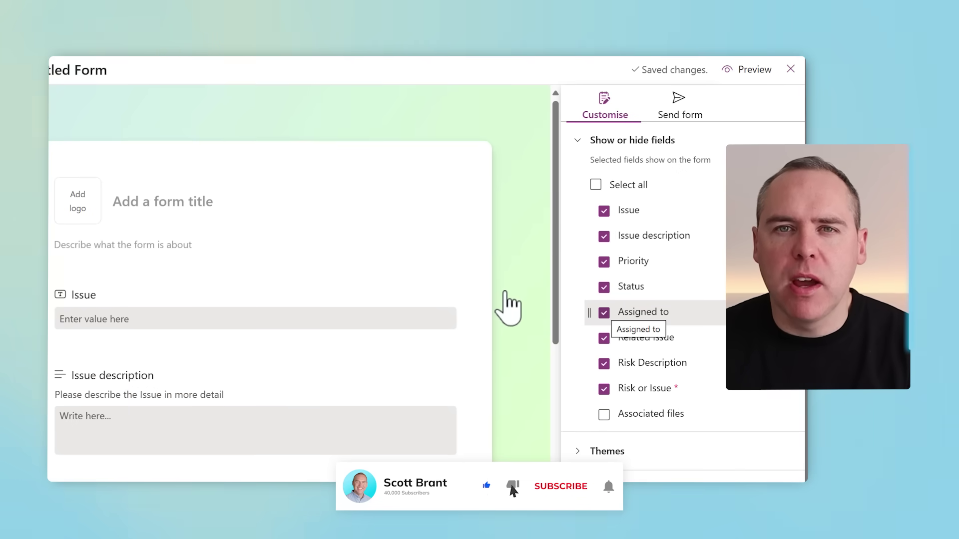
Hide the Issue and Assigned to fields from the form and move Risk or Issue to be the first field
left_click(605, 211)
left_click(604, 313)
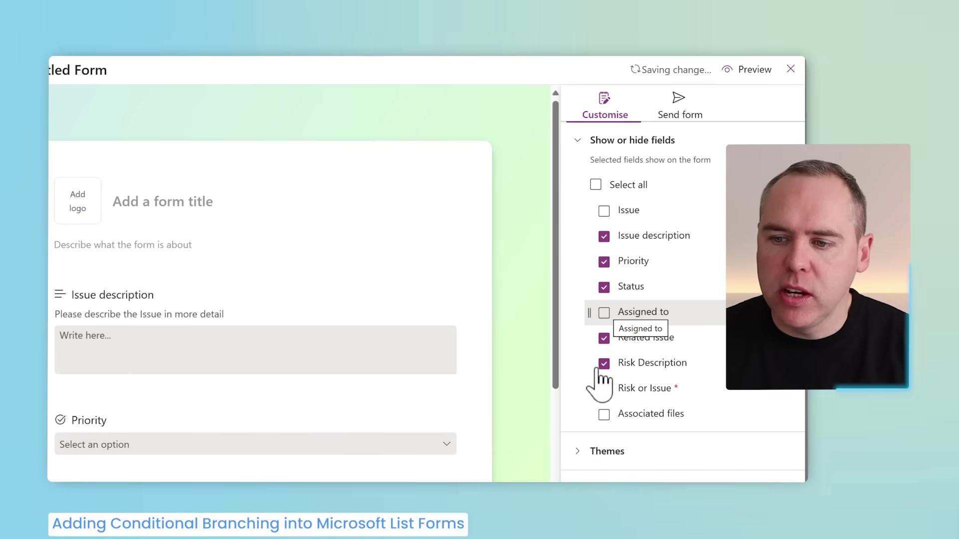
left_click_drag(595, 389, 599, 202)
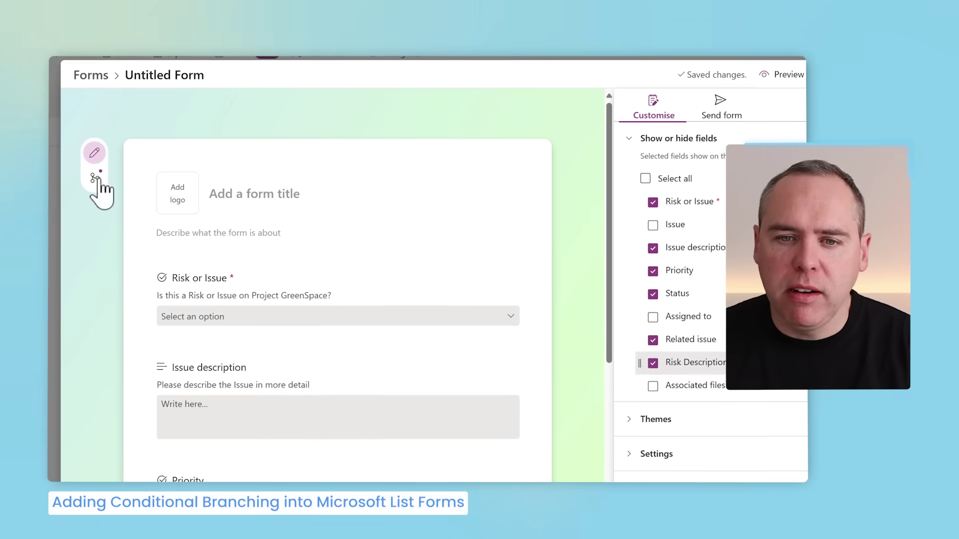
Set up branching on Risk or Issue so that Risk goes to Risk Description and Issue goes to Issue description
left_click(96, 180)
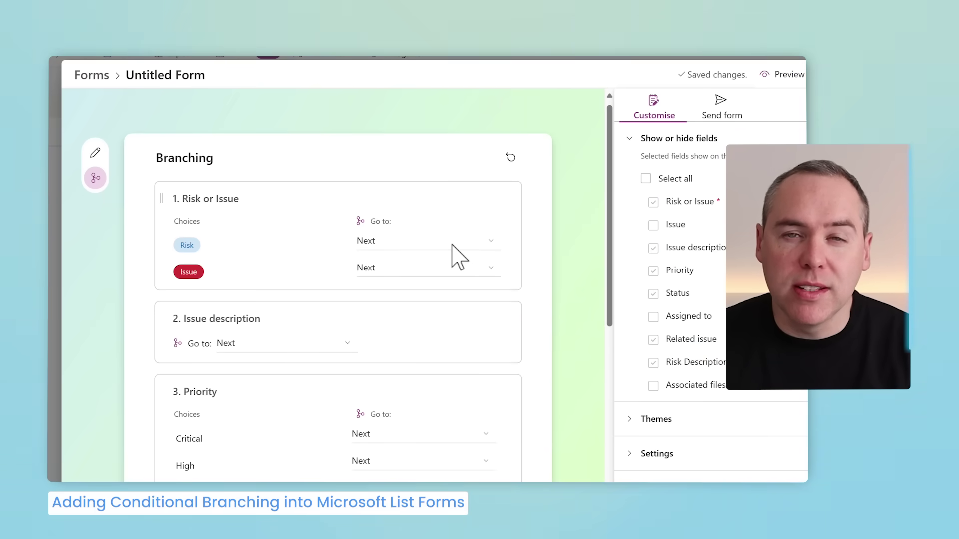
left_click(424, 244)
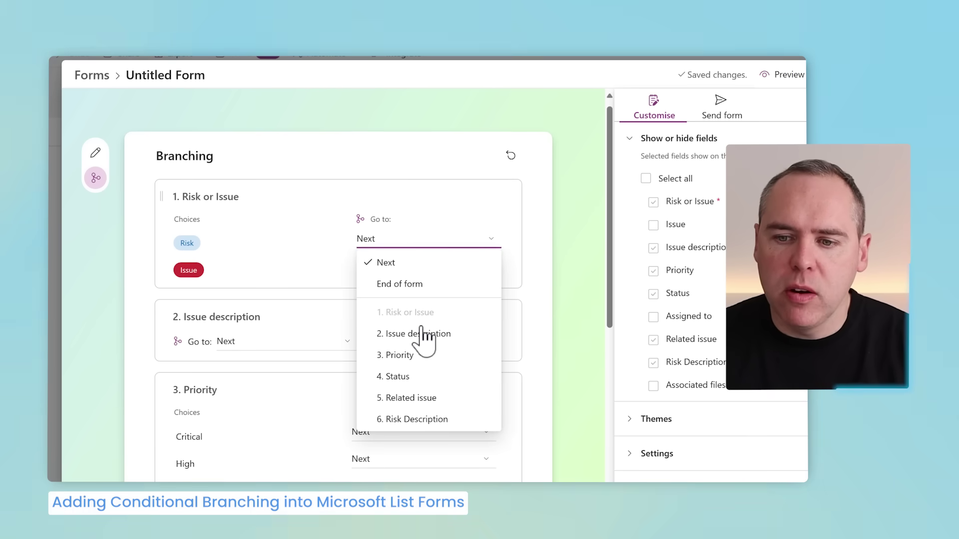
left_click(427, 419)
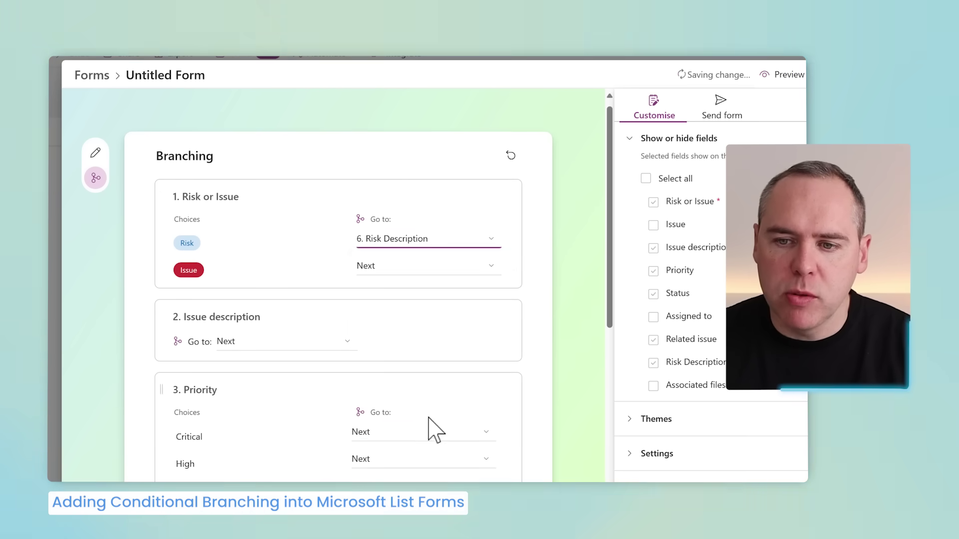
left_click(430, 264)
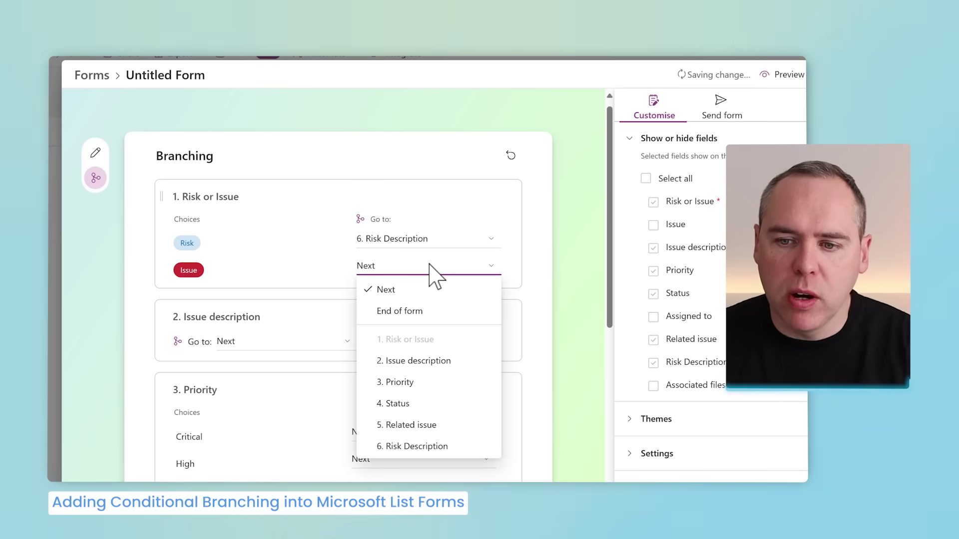
left_click(427, 364)
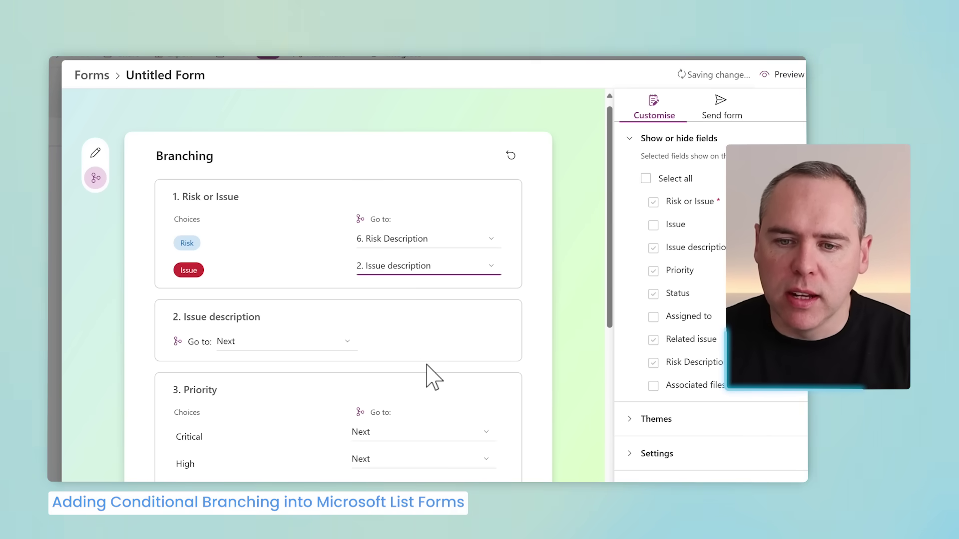
Move the Risk Description field directly below Issue description in the form's field order, and return to the branching settings
scroll(292, 385, "down", 1)
scroll(287, 377, "down", 1)
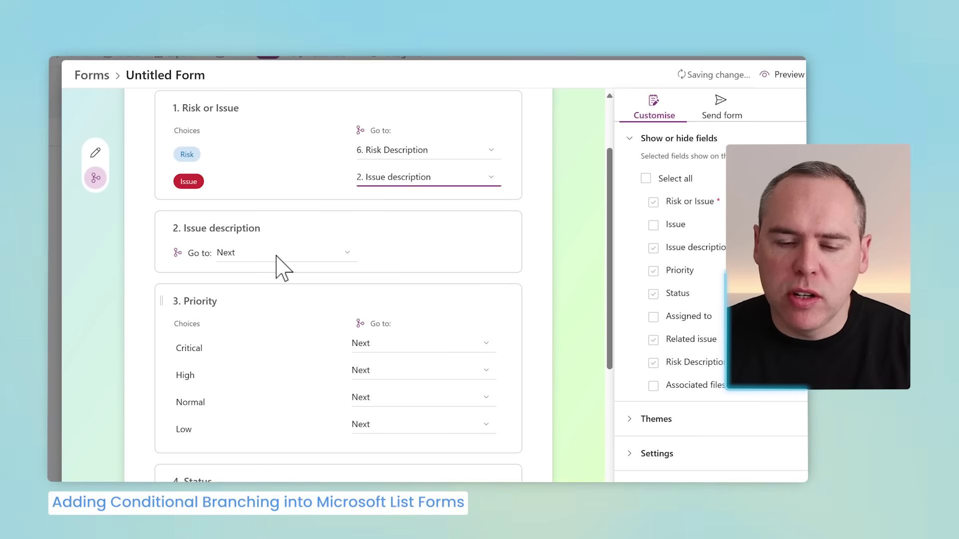
scroll(272, 362, "down", 3)
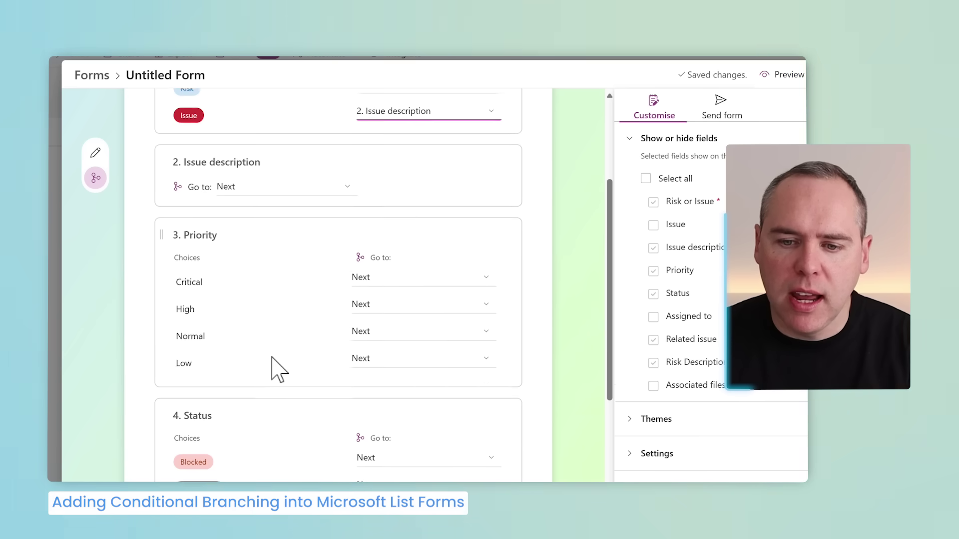
scroll(279, 370, "down", 4)
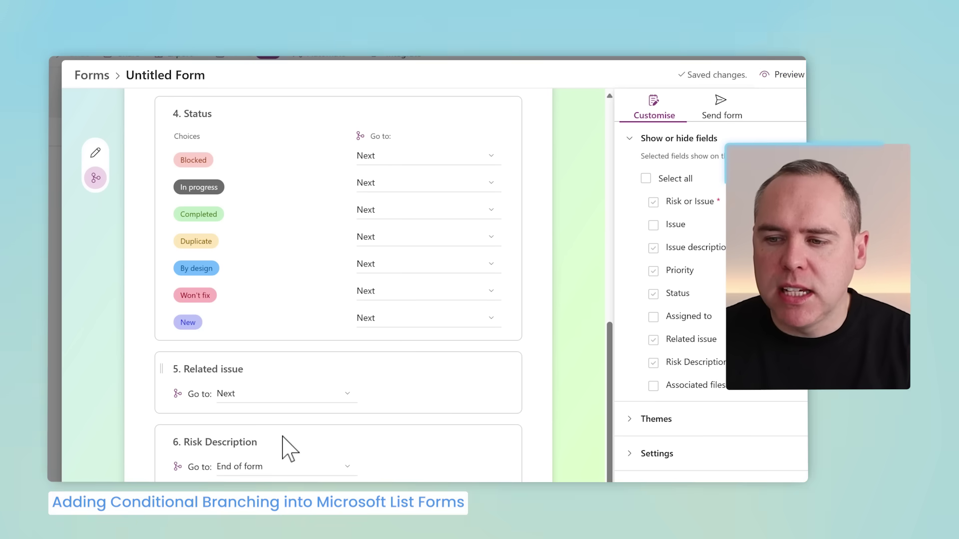
scroll(284, 449, "up", 10)
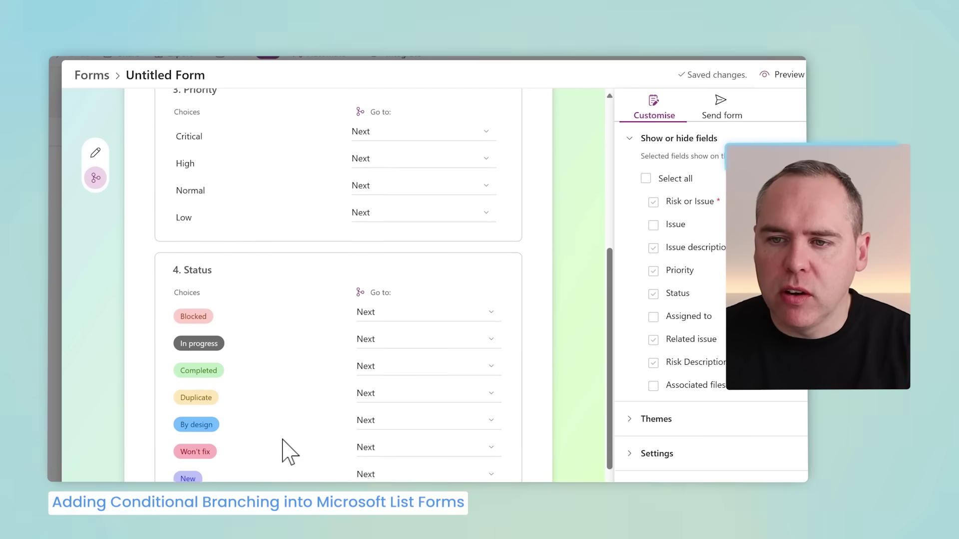
left_click(95, 152)
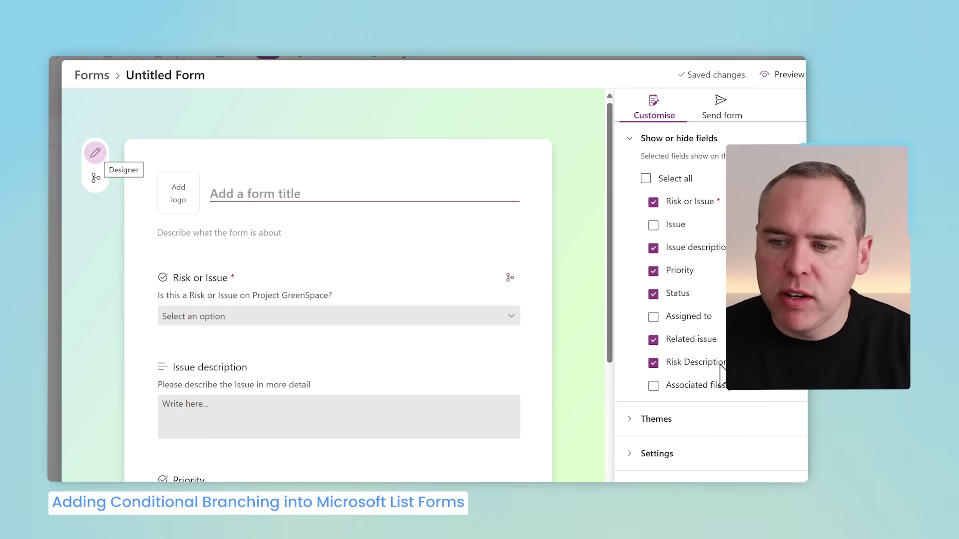
left_click_drag(722, 372, 700, 278)
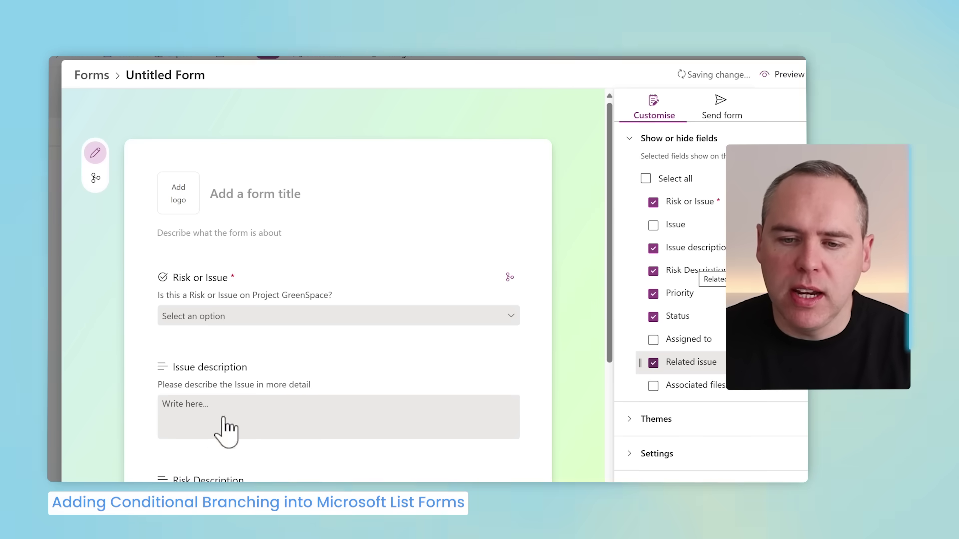
left_click(96, 178)
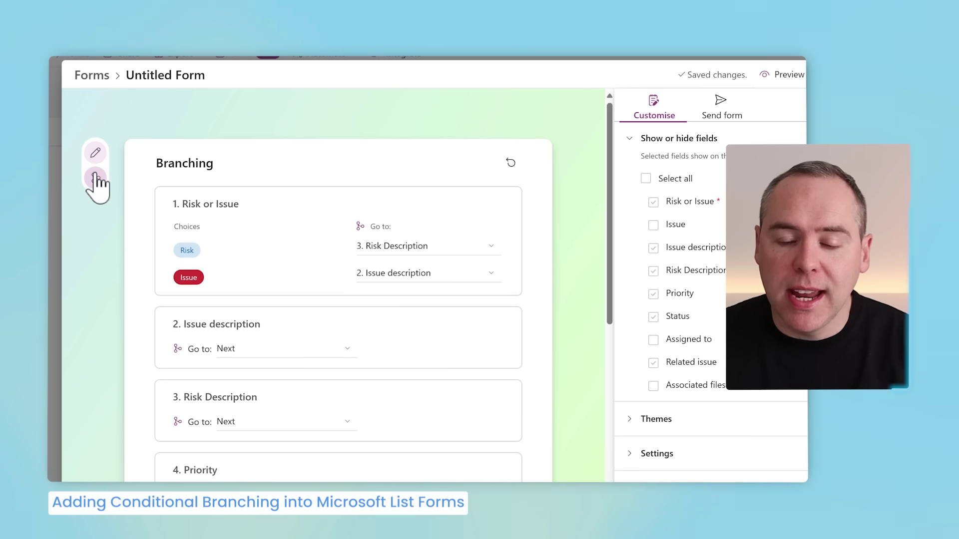
Set the branching of Issue description to go to Priority, and check the other fields' branching
scroll(300, 429, "down", 3)
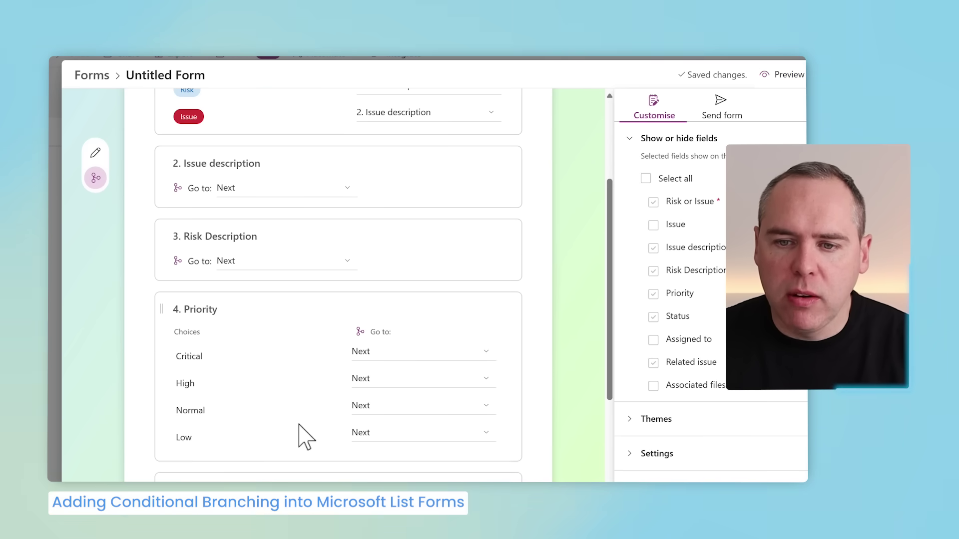
left_click(243, 189)
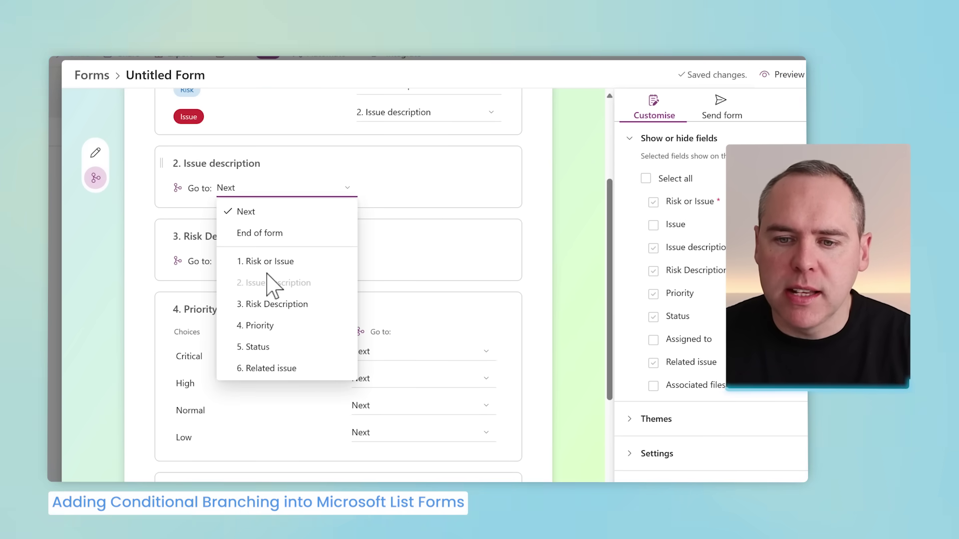
left_click(266, 327)
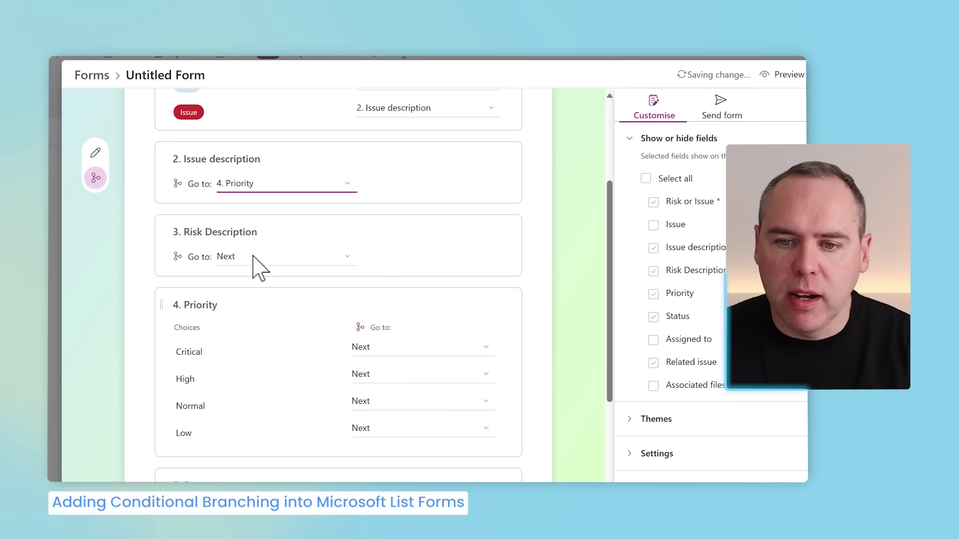
scroll(260, 322, "up", 2)
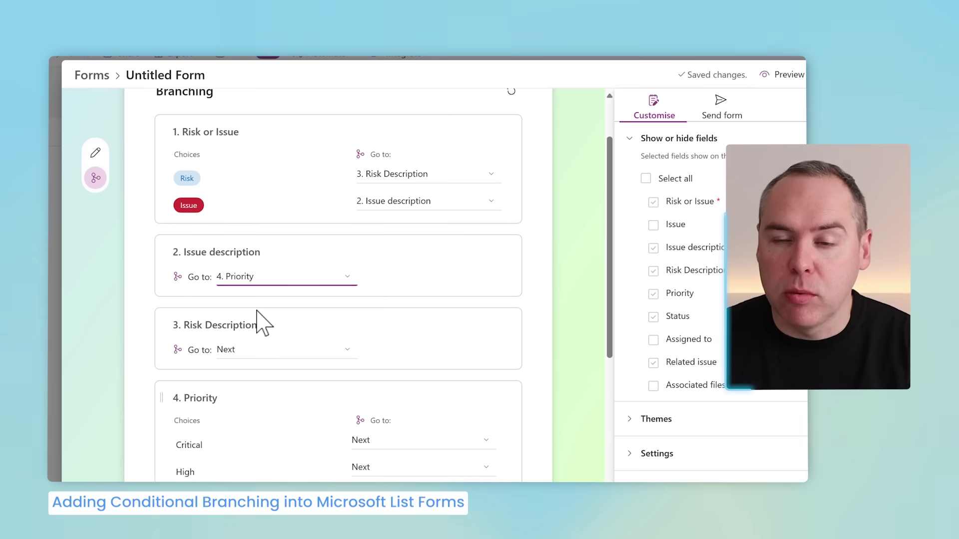
scroll(284, 329, "down", 8)
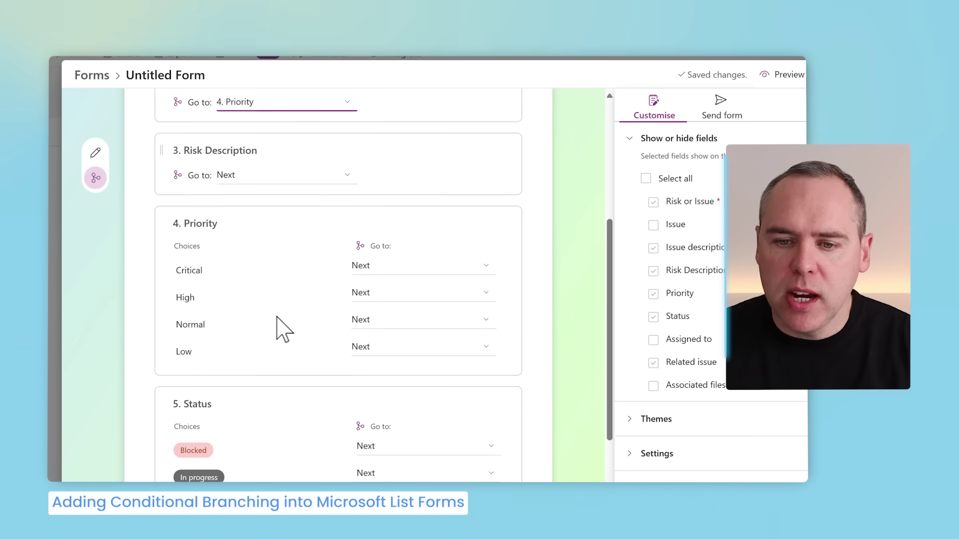
scroll(280, 327, "up", 9)
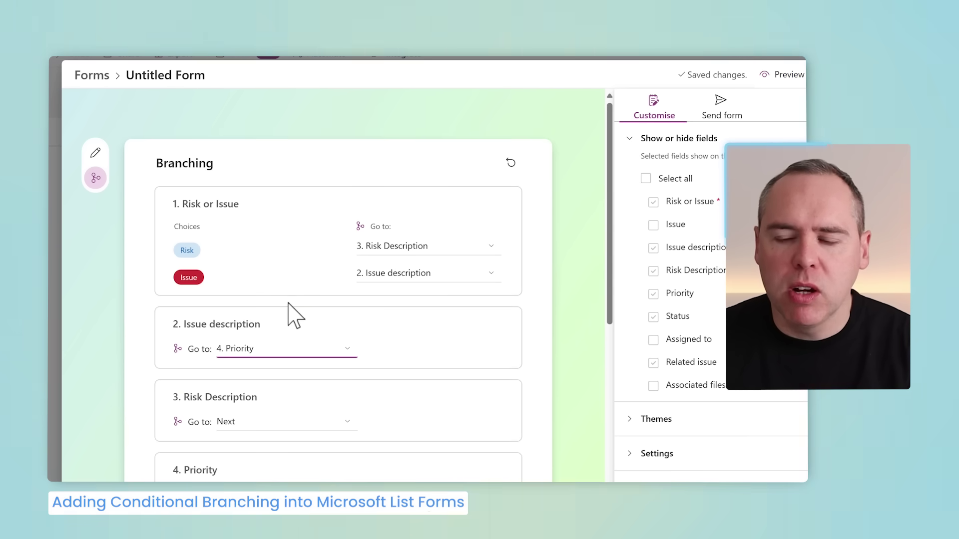
Preview the form and answer Risk or Issue with Risk to check which fields that branch shows
left_click(791, 79)
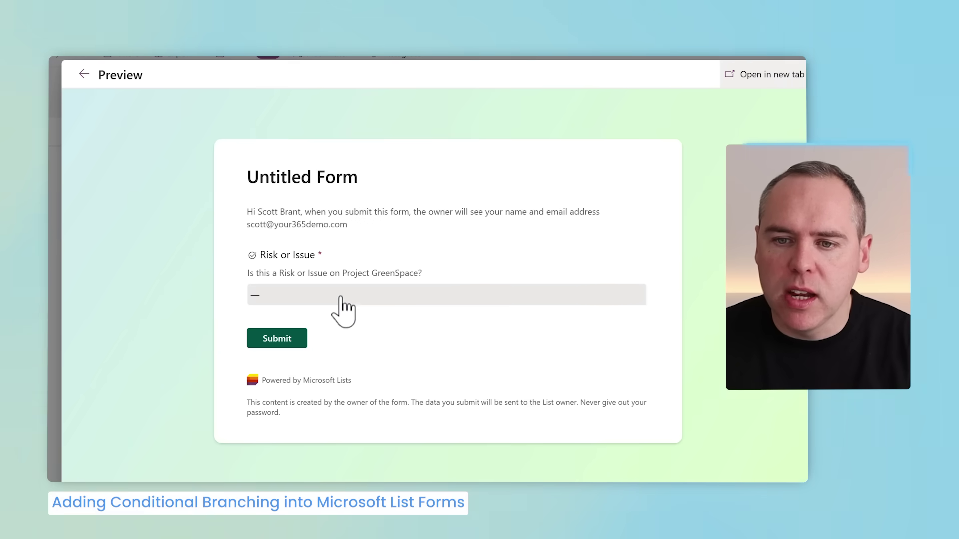
left_click(339, 297)
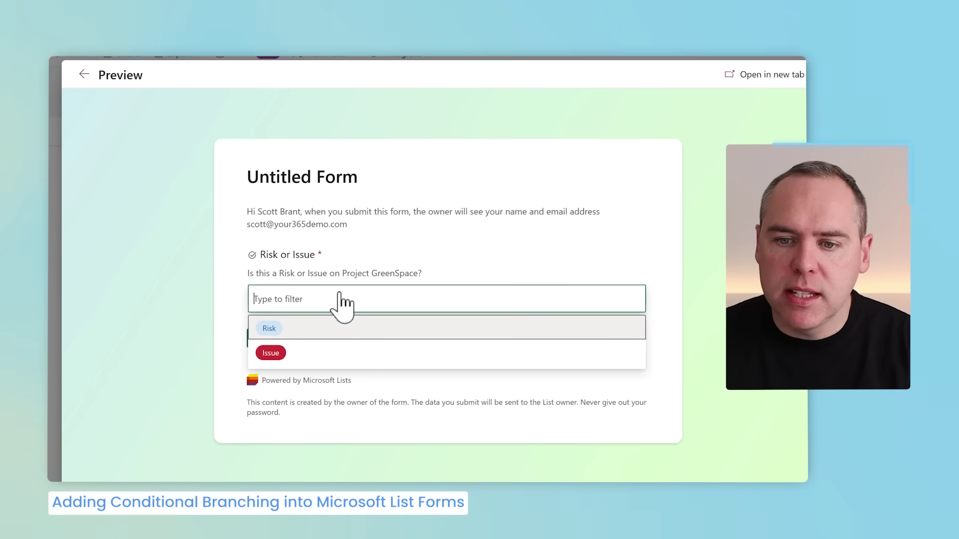
left_click(270, 330)
scroll(286, 389, "down", 3)
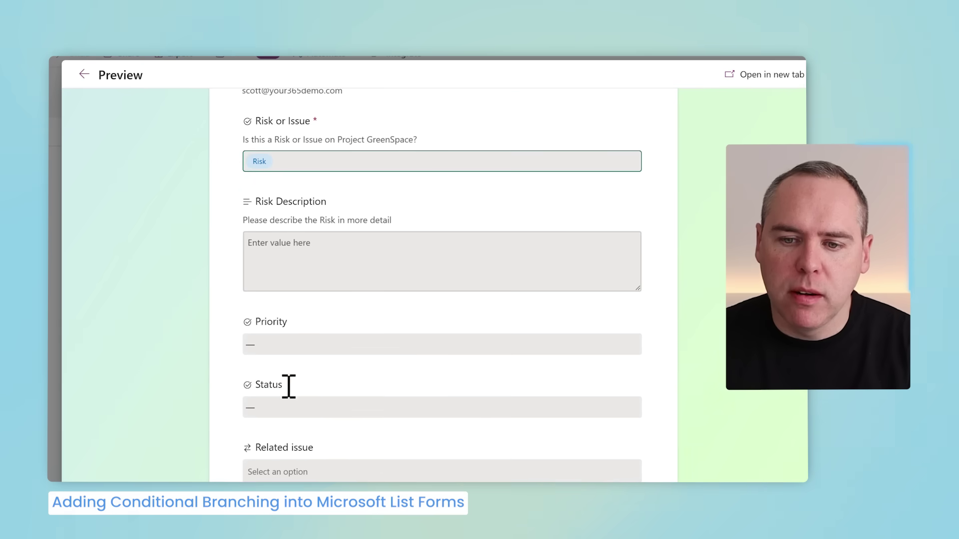
scroll(286, 454, "up", 3)
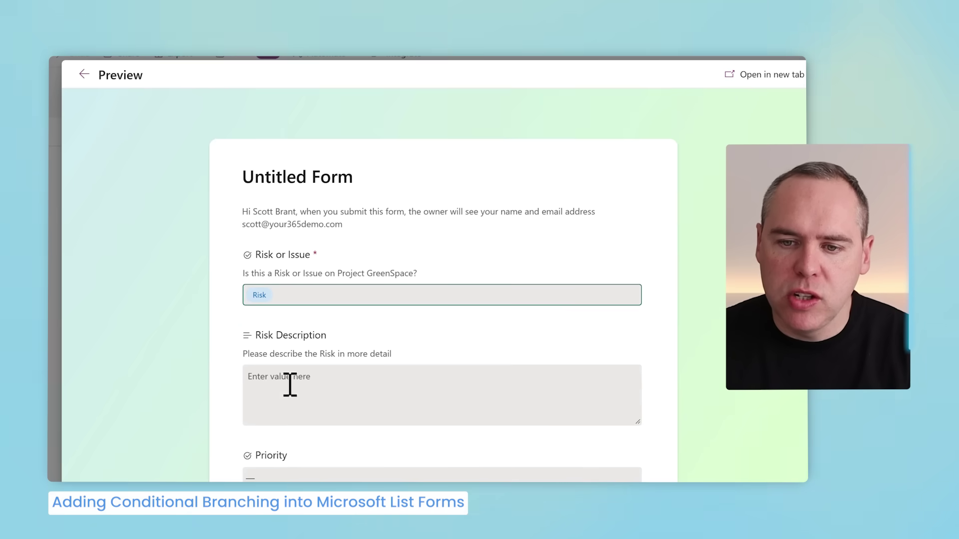
Change the previewed answer to Issue, check the fields that branch shows, and return to the form editor
left_click(306, 304)
left_click(267, 353)
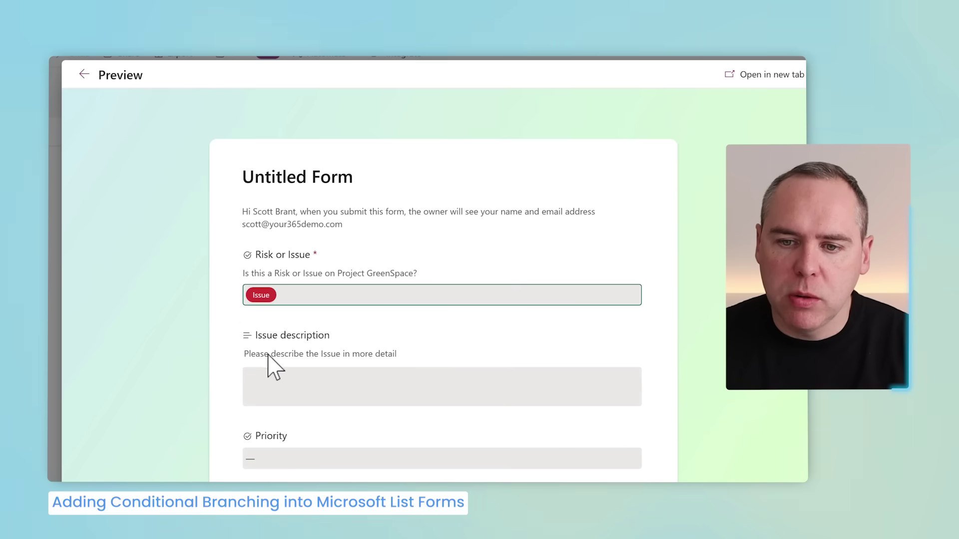
scroll(215, 392, "down", 2)
scroll(218, 395, "down", 1)
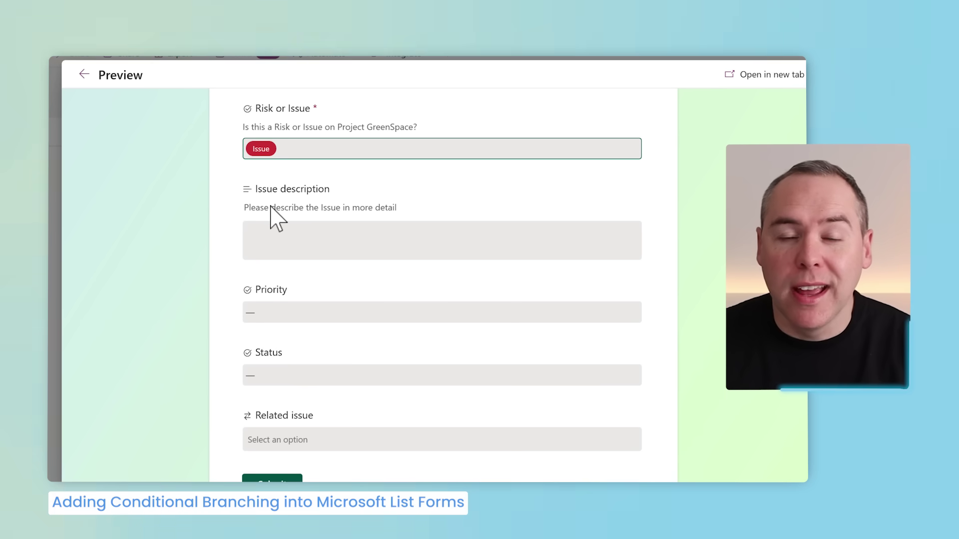
scroll(284, 280, "up", 3)
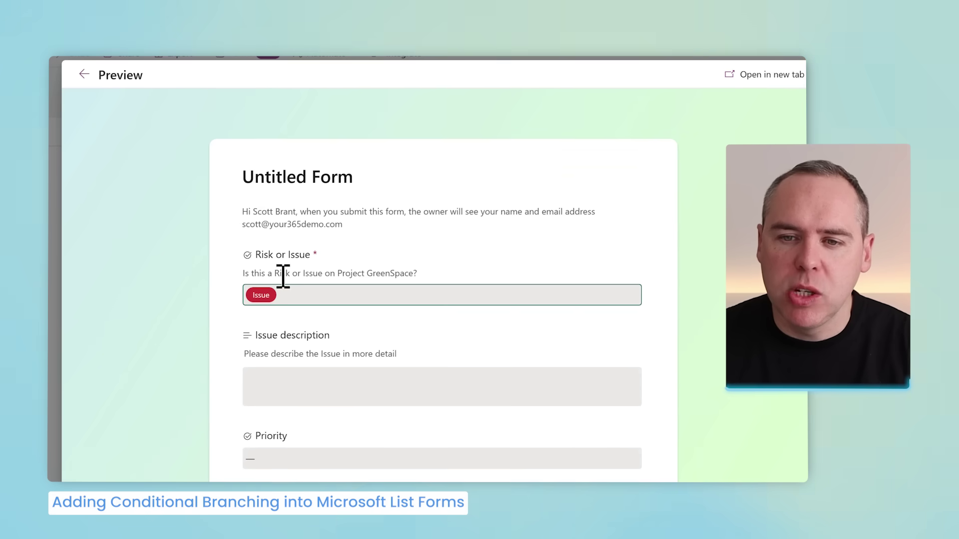
left_click(83, 75)
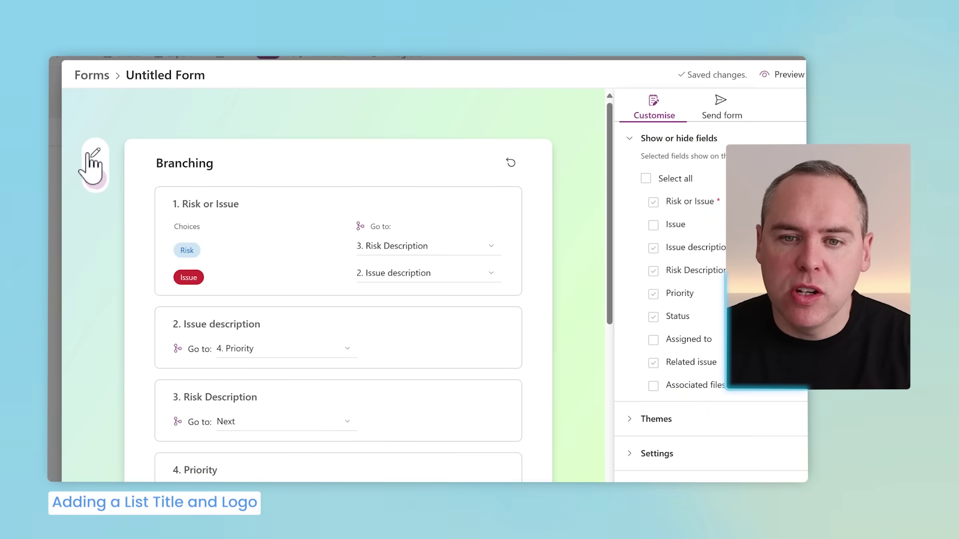
Title the form "Risk and Issue Tracker - Raise a Risk or Issue", add a logo and a description of its purpose, and preview it
left_click(95, 153)
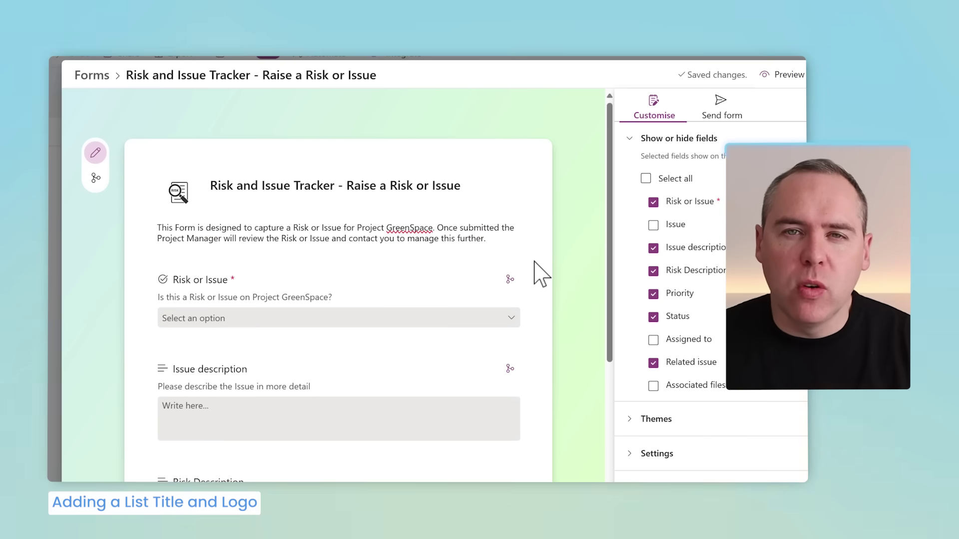
left_click(776, 75)
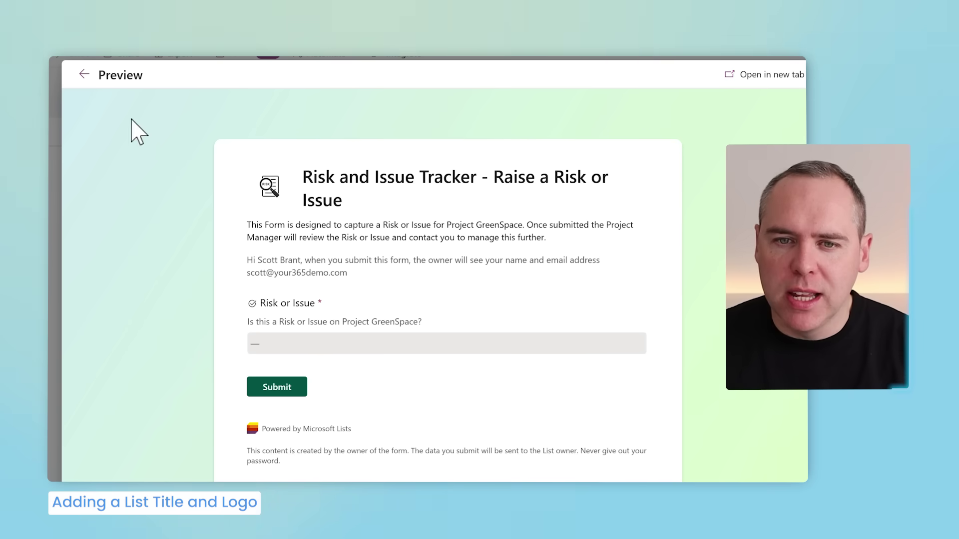
left_click(83, 74)
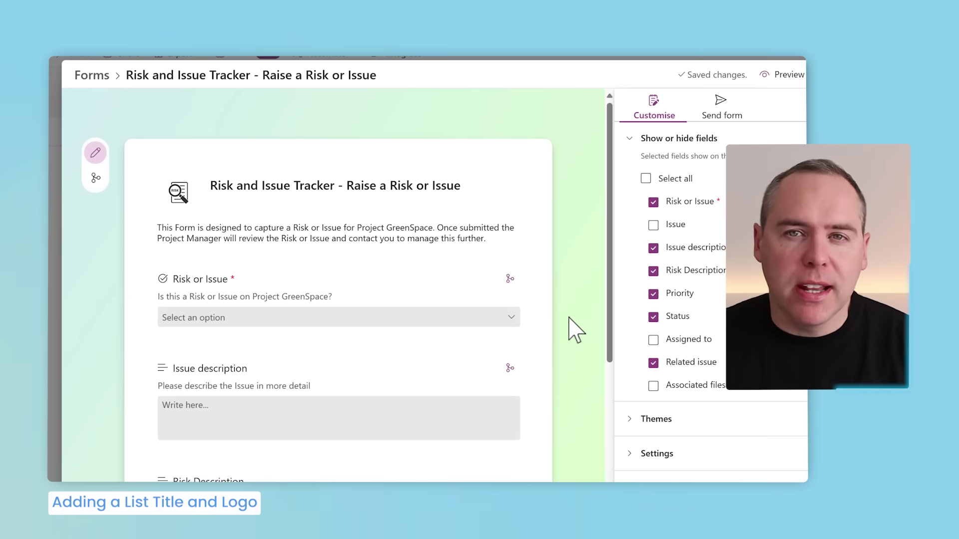
Check the Status field's choices and hide the Status field from the form
scroll(573, 355, "down", 5)
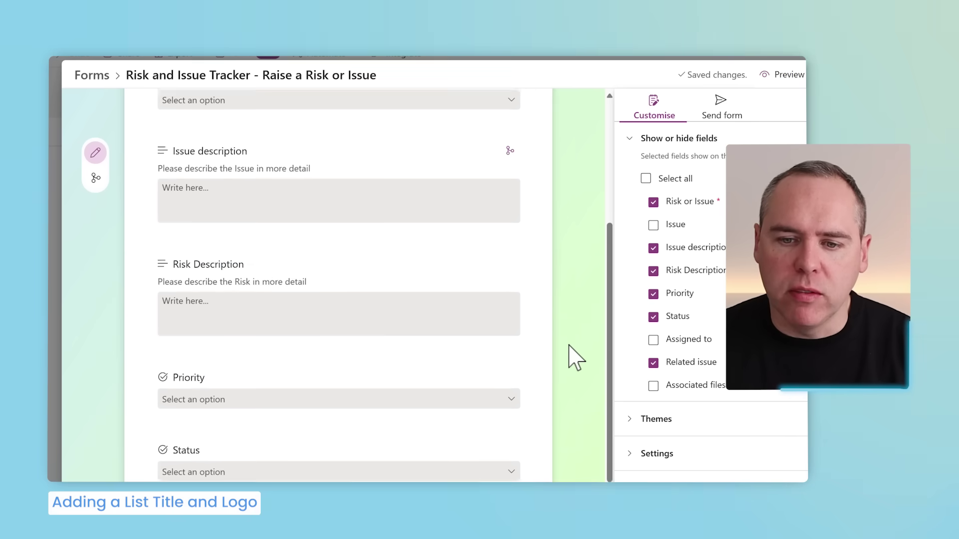
left_click(509, 384)
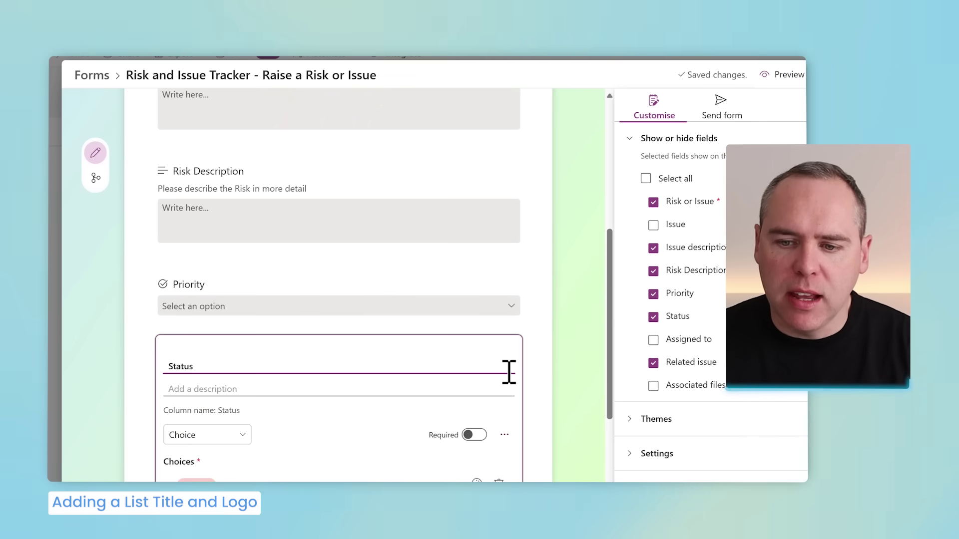
scroll(484, 439, "down", 3)
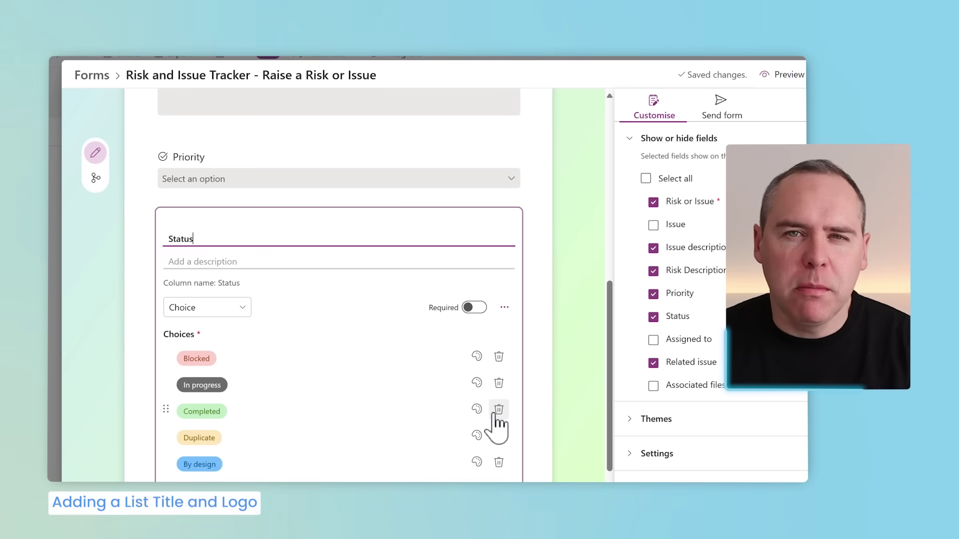
scroll(475, 415, "up", 2)
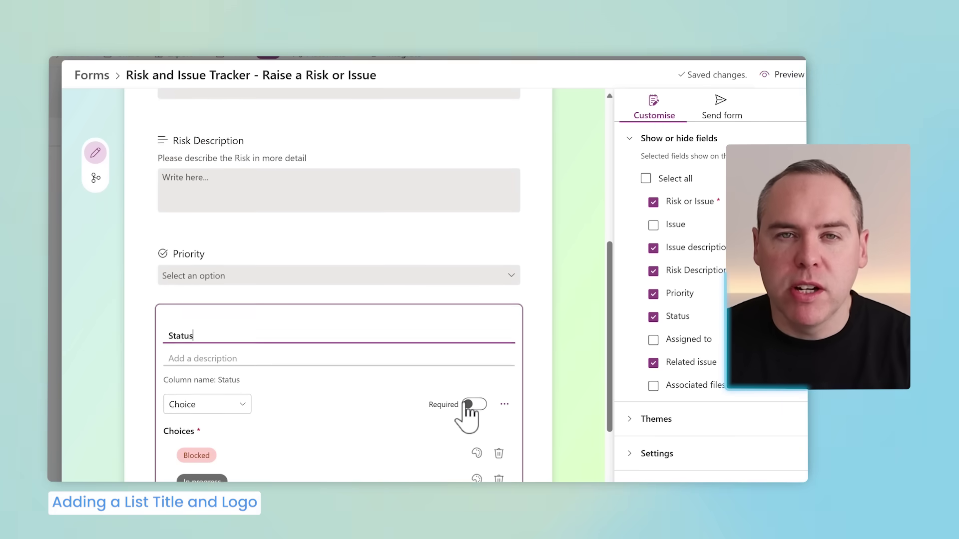
left_click(654, 318)
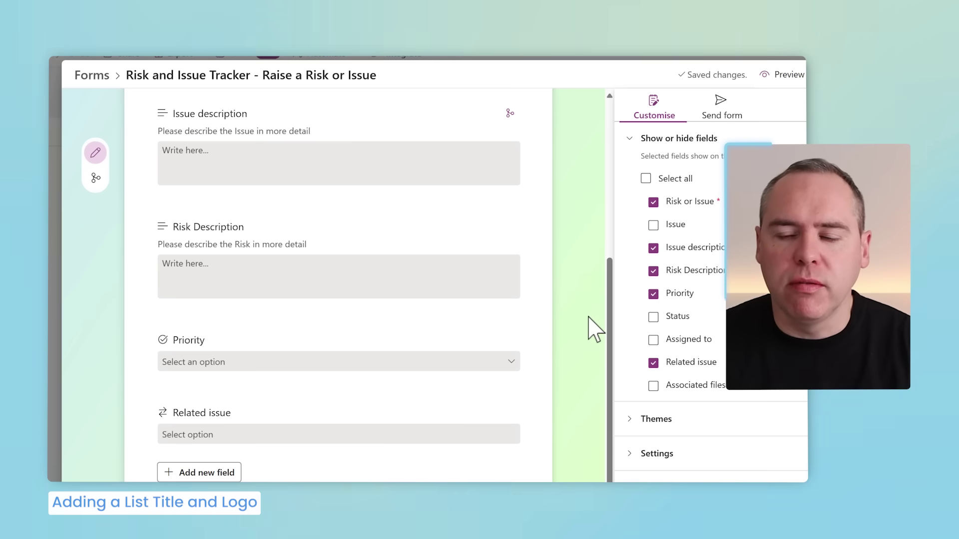
Turn on Notify me in the form's settings, and try the Start date and End date options before clearing both
left_click(630, 453)
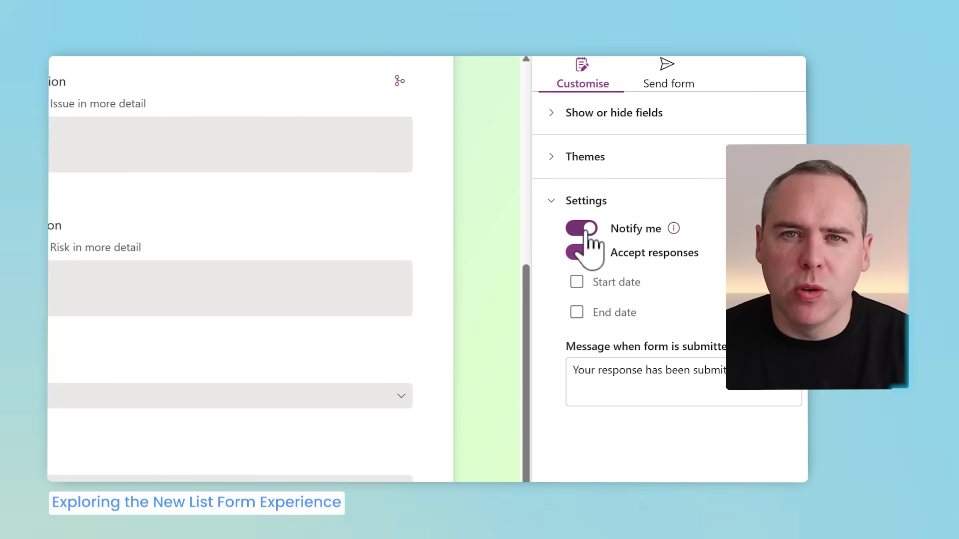
left_click(576, 282)
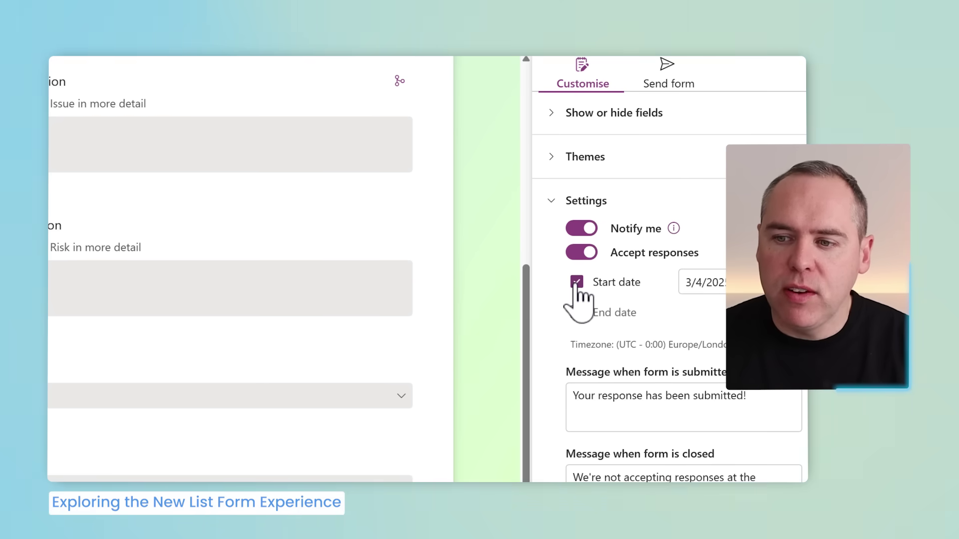
left_click(577, 313)
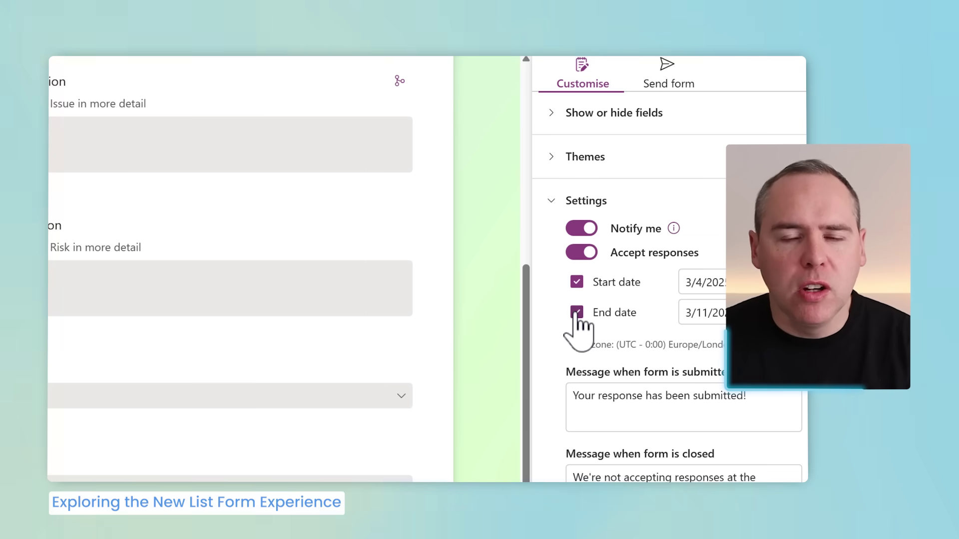
left_click(577, 313)
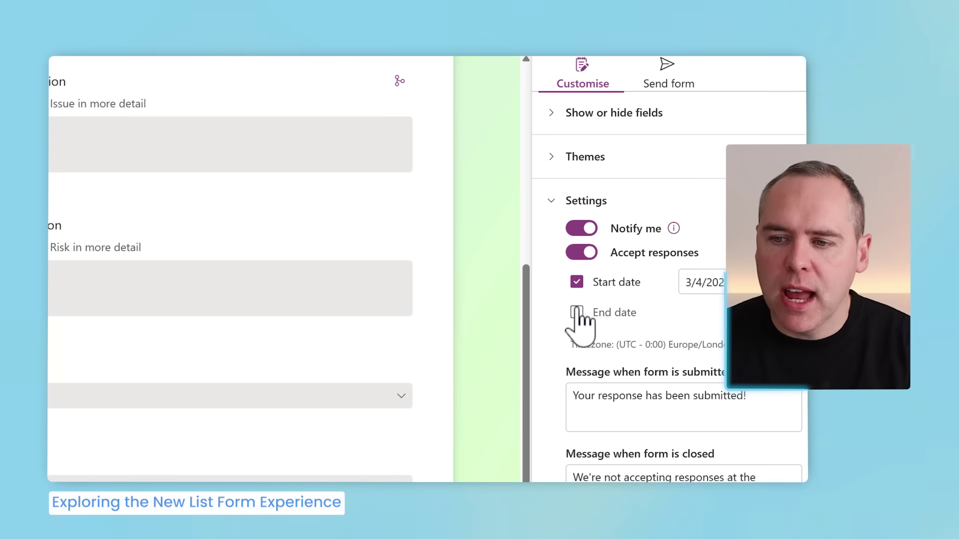
left_click(577, 283)
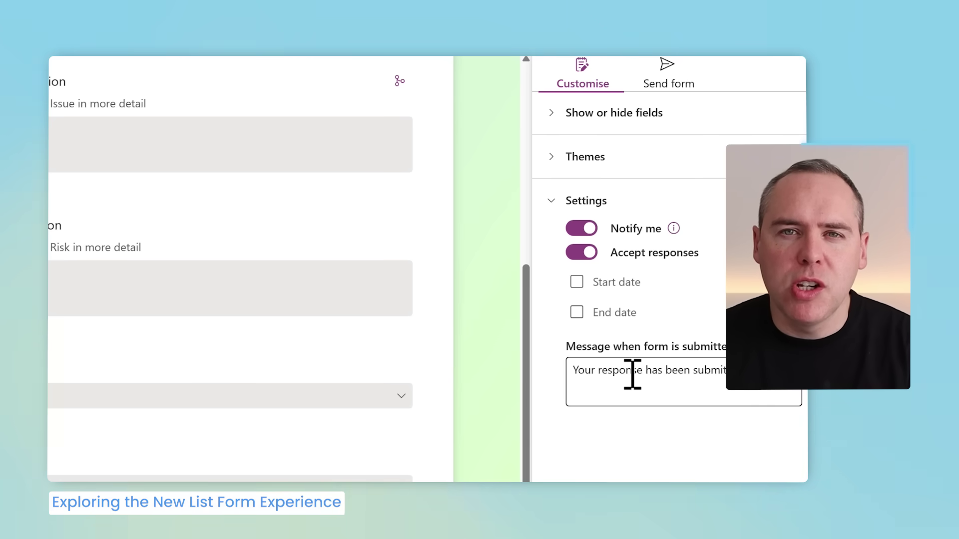
Set the submission message to "Thanks for submitting your Risk, we will look into this further and get back to you with further information."
key("ctrl+a")
type("Thanks for submitting your Risk, we will look into this further and get back to you with further information.")
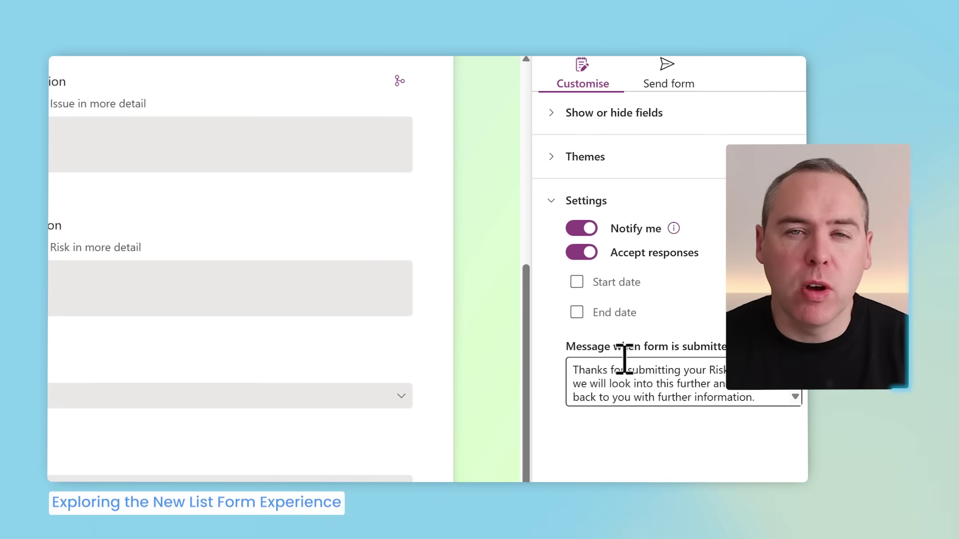
Copy the form's response link for sharing with people in the organisation
left_click(669, 75)
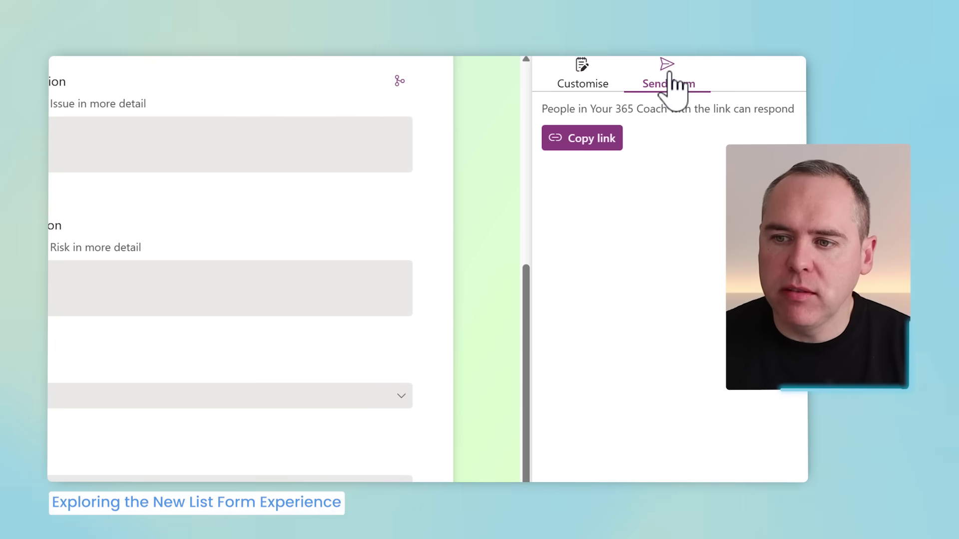
left_click(592, 143)
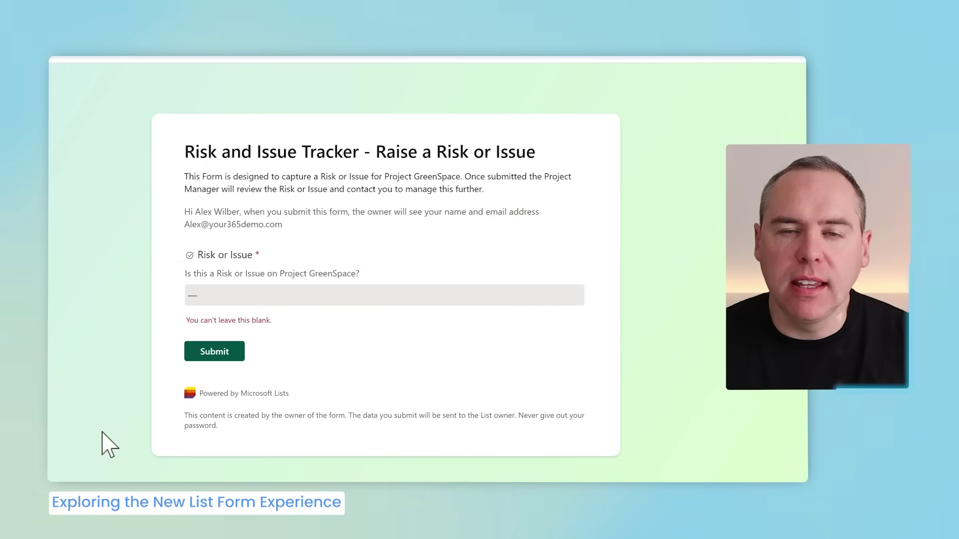
Fill in the shared form as a Risk, describing a possible coffee shop budget over-run from additional building costs based on steel tariffs
left_click(299, 299)
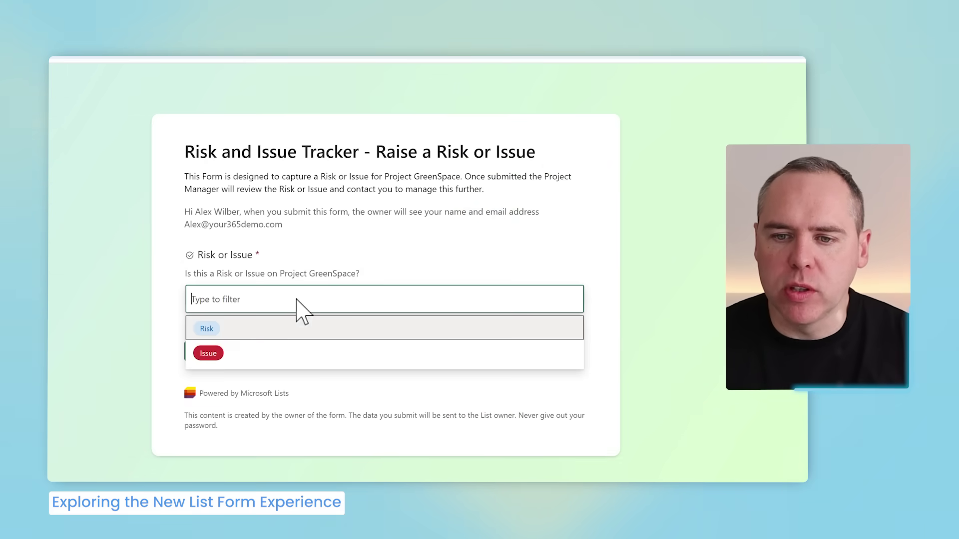
left_click(205, 328)
left_click(250, 383)
type("There is a concern that the budget will over-run on the development of the coffee shop, as additional building costs have been mentioned by the supplier, based on steel tariffs.")
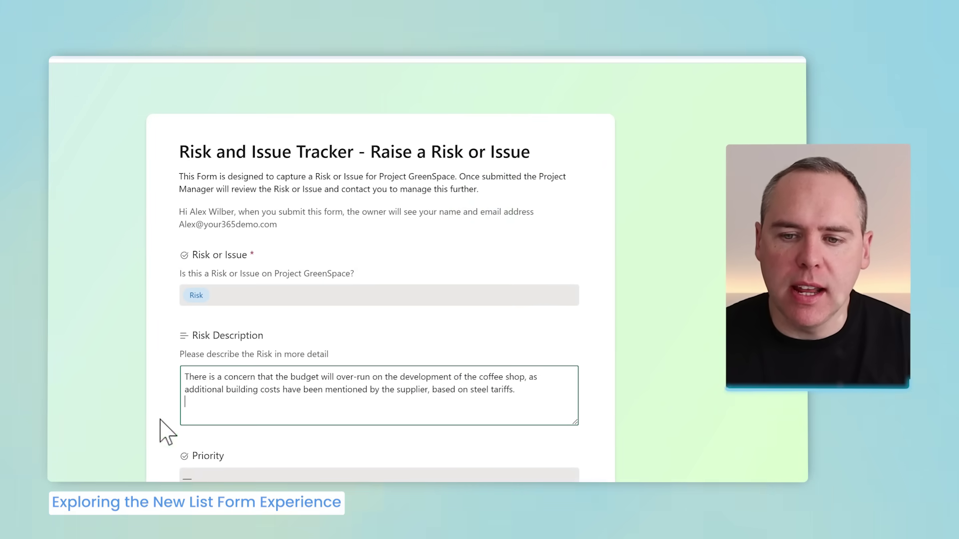
Set the Priority of the reported risk to High and submit the response
scroll(167, 432, "down", 3)
left_click(280, 398)
left_click(208, 450)
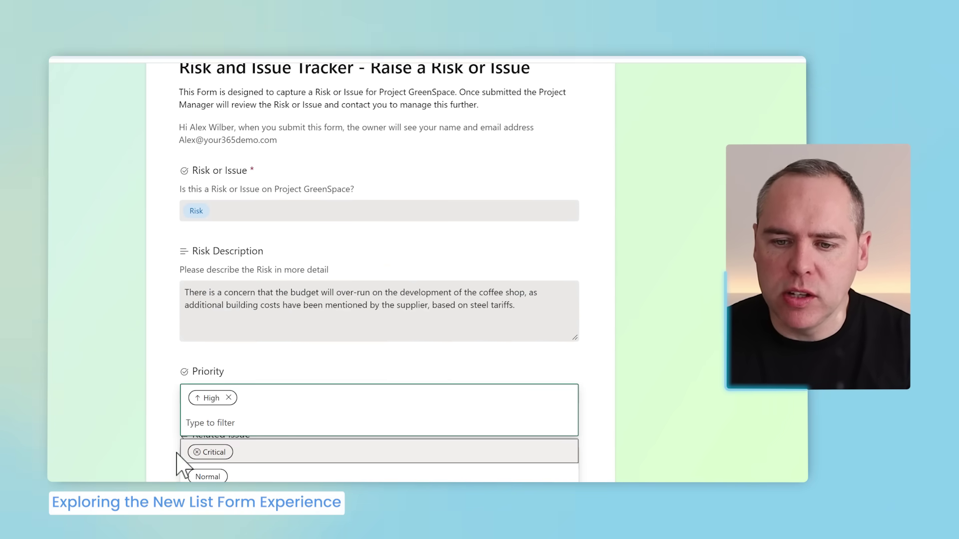
left_click(135, 452)
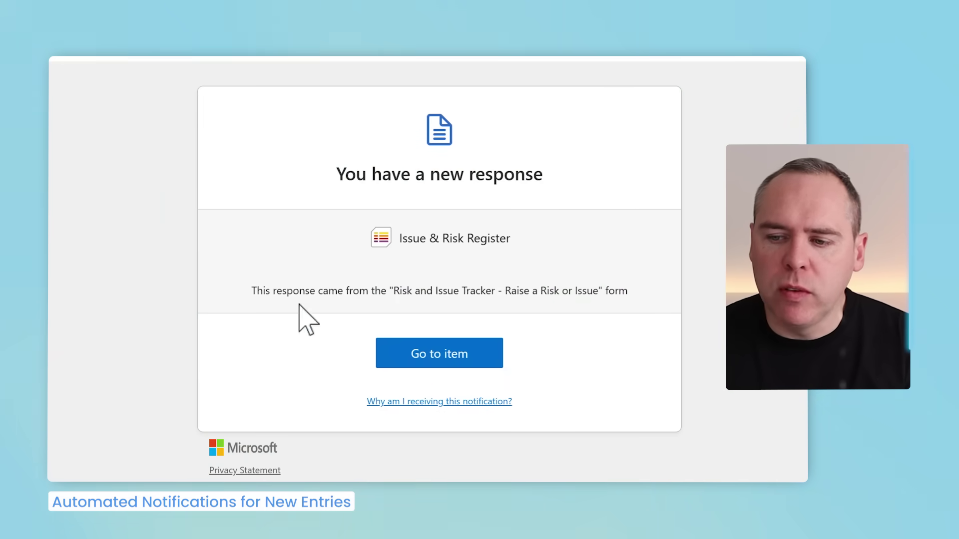
Open the new item from the response notification, review its properties, and open the Assigned to field for editing
left_click(475, 349)
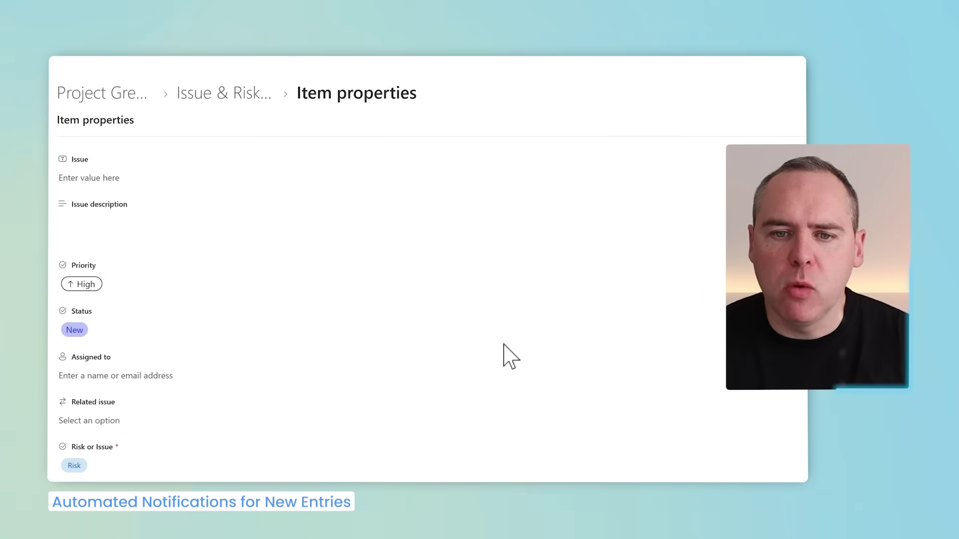
scroll(505, 355, "down", 1)
scroll(504, 355, "up", 1)
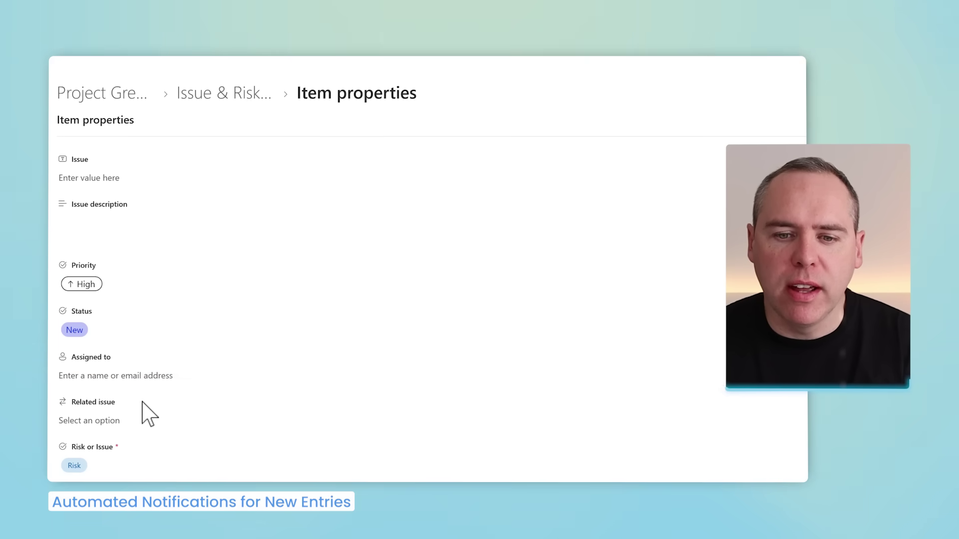
left_click(125, 376)
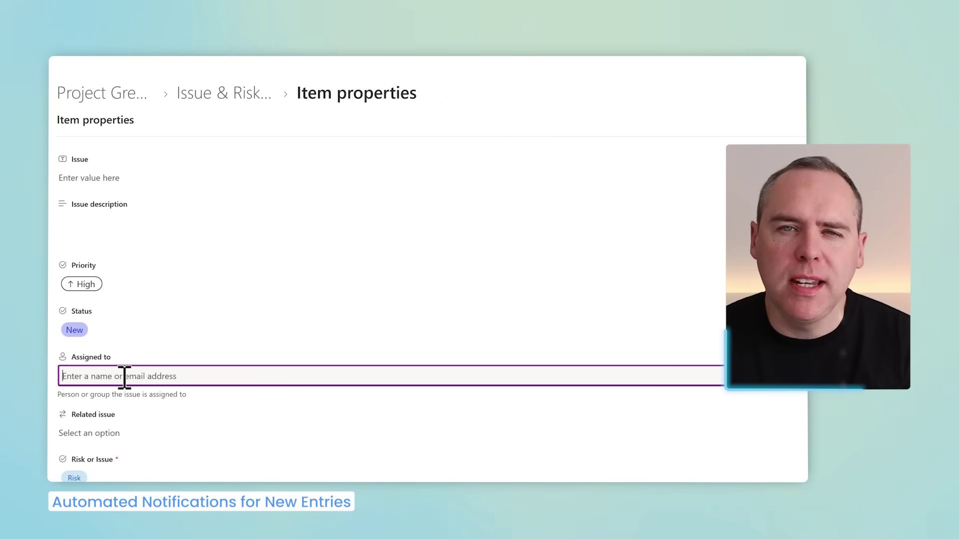